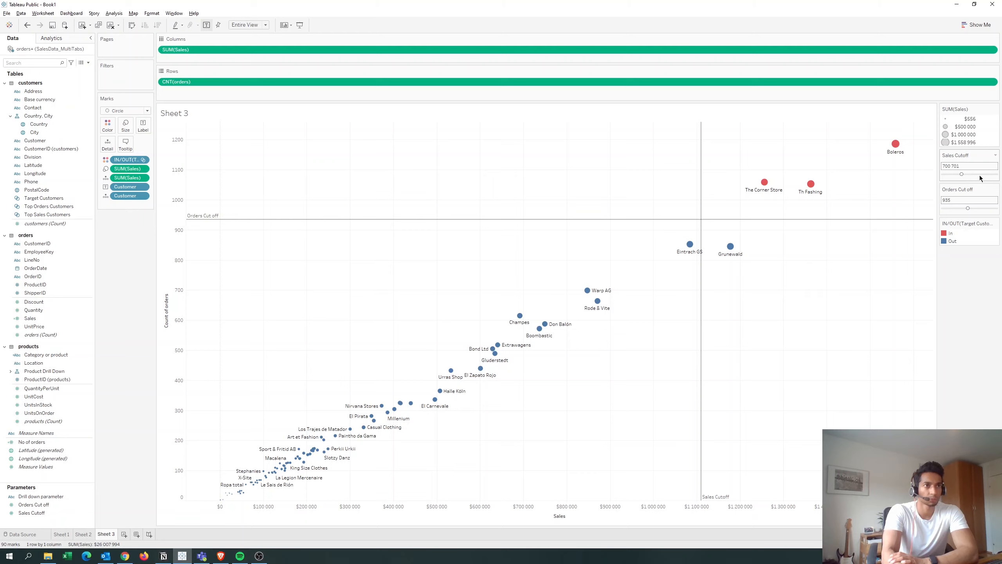
- Try the Sales Cutoff parameter at about 1 518 518 and then about 803 804 on the finished scatter plot
{"action": "left_click", "coordinate": [983, 174]}
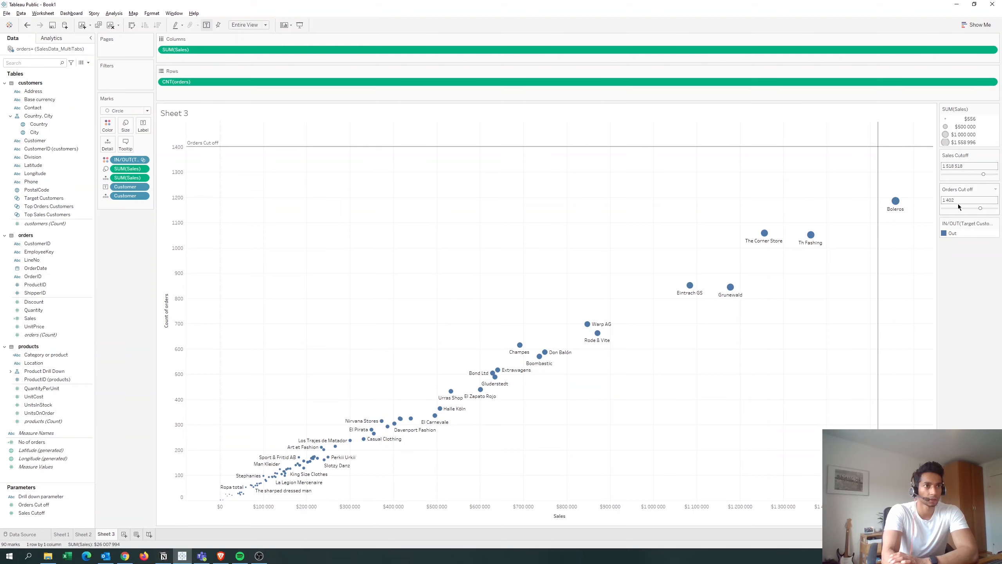
{"action": "left_click", "coordinate": [964, 174]}
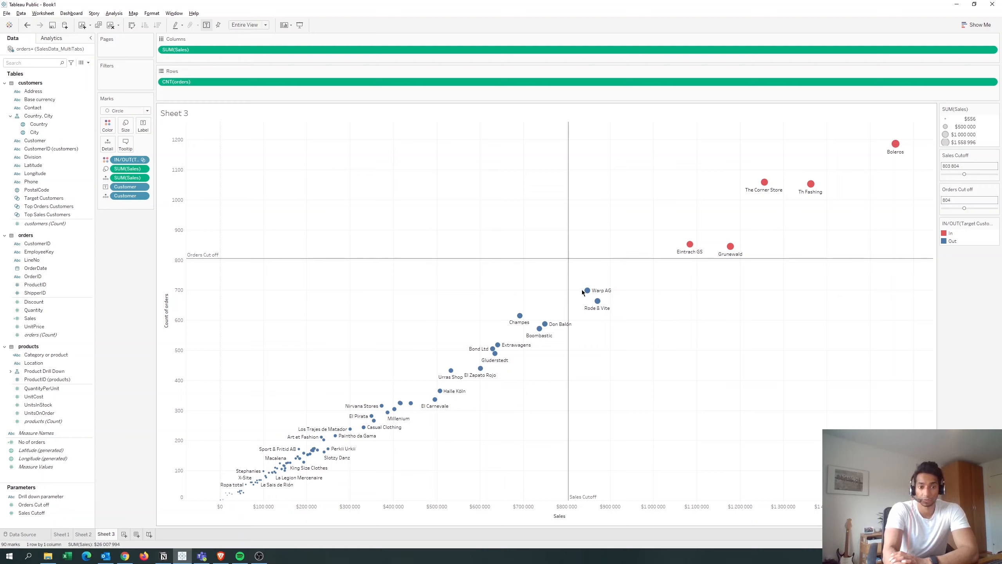
{"action": "mouse_move", "coordinate": [583, 292]}
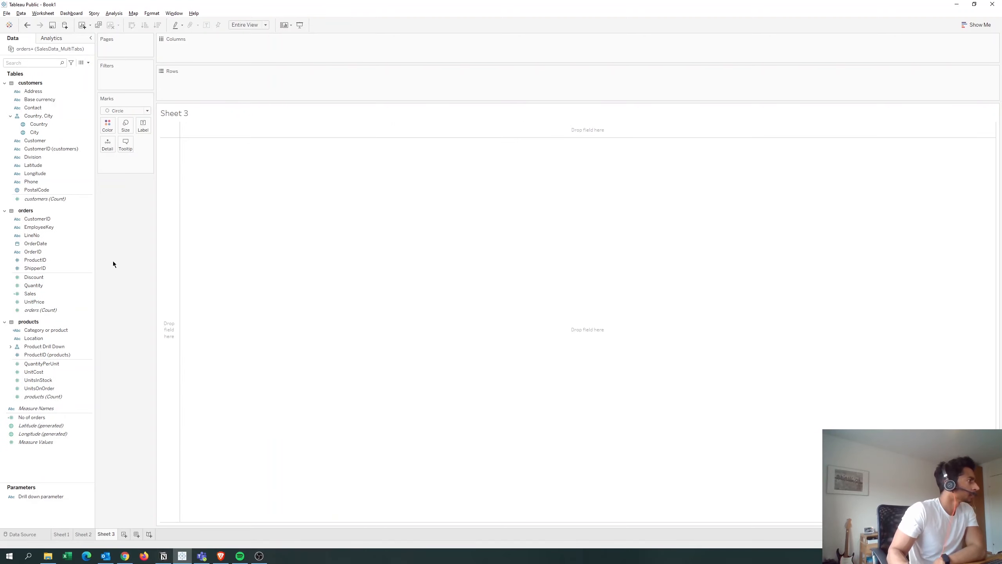
- Build a scatter plot of Sales against orders (Count) on the empty sheet
{"action": "left_click", "coordinate": [38, 292]}
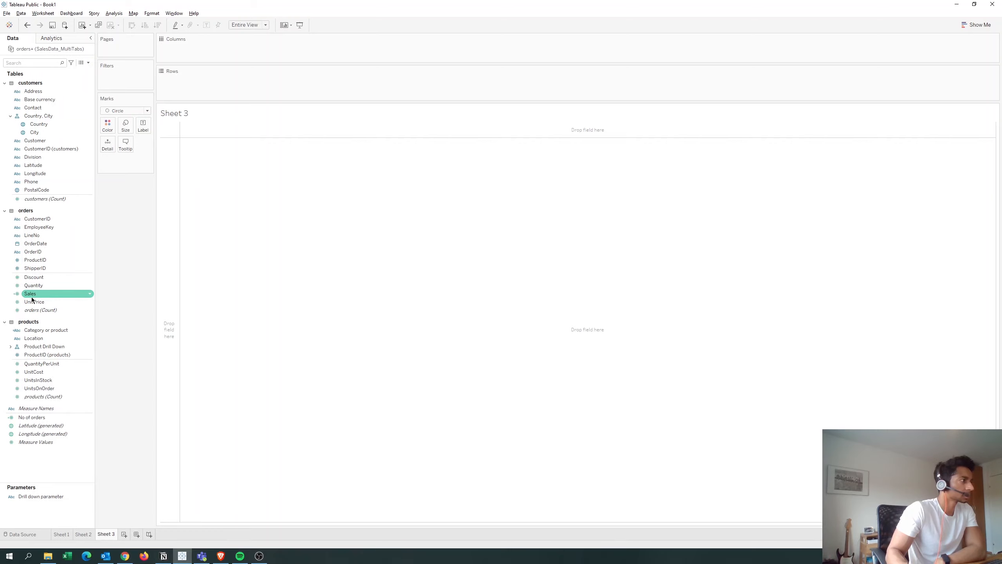
{"action": "mouse_move", "coordinate": [34, 291]}
{"action": "left_mouse_down"}
{"action": "mouse_move", "coordinate": [253, 111]}
{"action": "mouse_move", "coordinate": [245, 91]}
{"action": "left_mouse_up"}
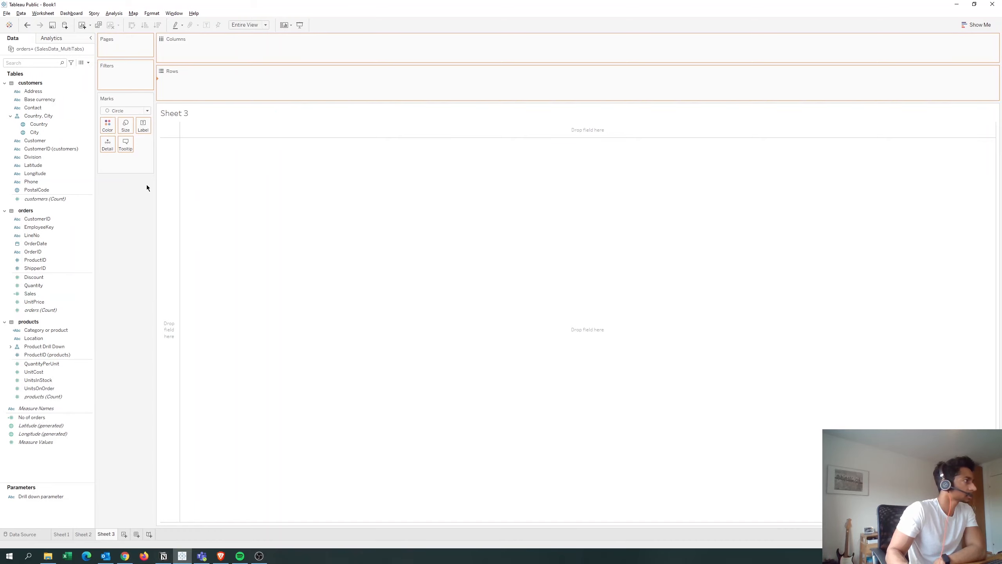
{"action": "left_click", "coordinate": [39, 309]}
{"action": "left_click_drag", "start_coordinate": [39, 308], "coordinate": [206, 92]}
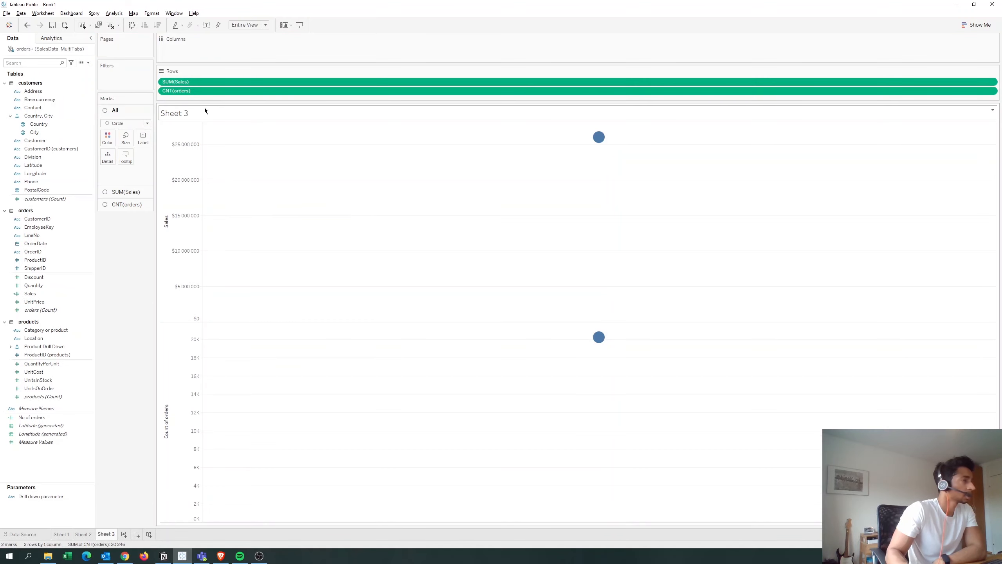
{"action": "left_click", "coordinate": [975, 24]}
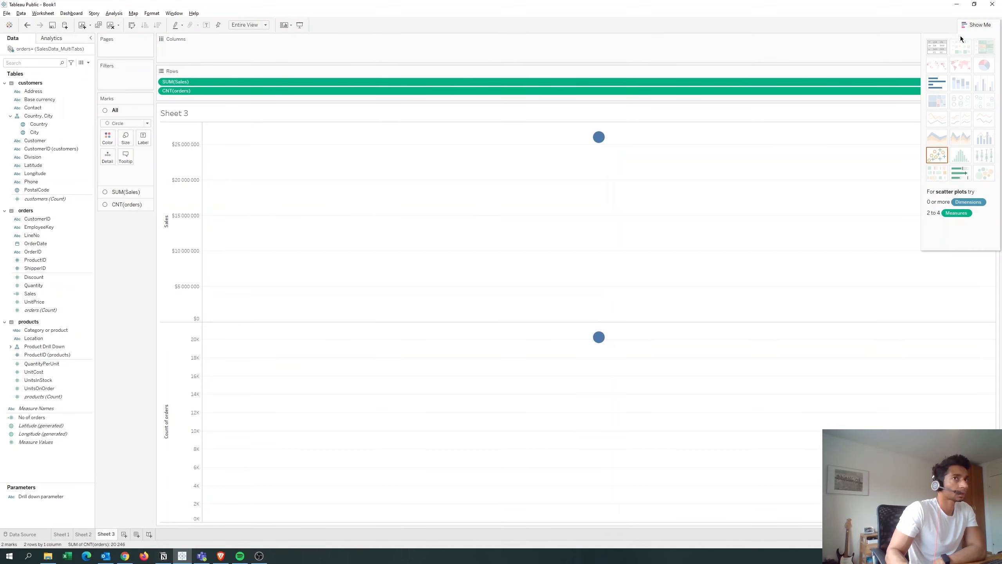
{"action": "left_click", "coordinate": [936, 155]}
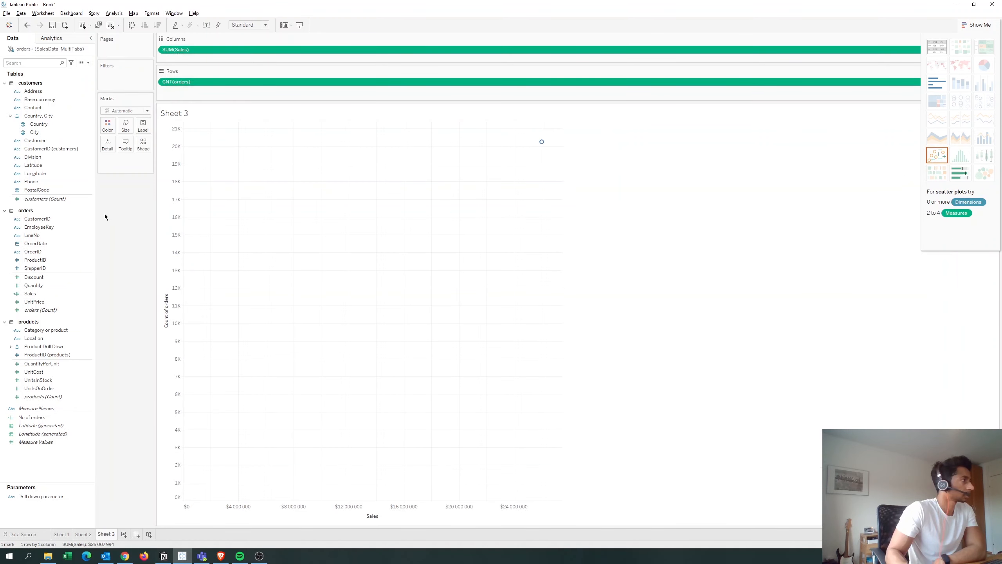
- Break the scatter plot down by Customer with Customer labels, and fit the chart to Entire View
{"action": "left_click_drag", "start_coordinate": [24, 140], "coordinate": [109, 150]}
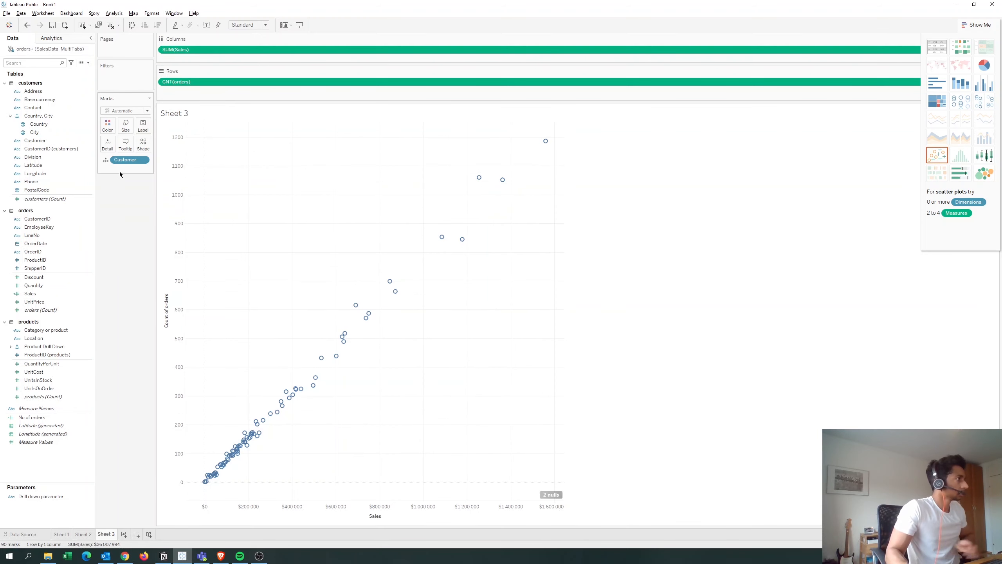
{"action": "left_click_drag", "start_coordinate": [123, 160], "coordinate": [143, 125]}
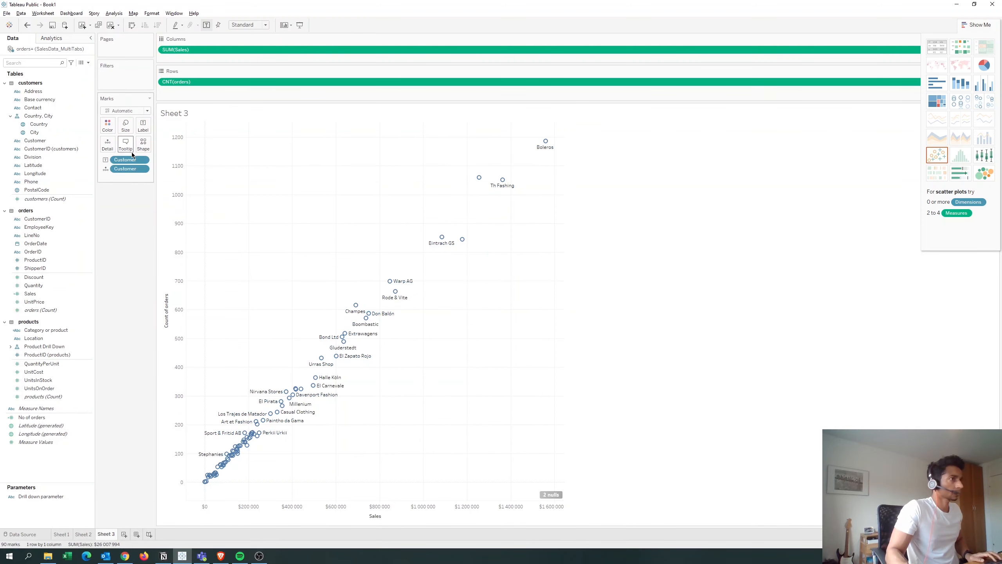
{"action": "left_click", "coordinate": [248, 25]}
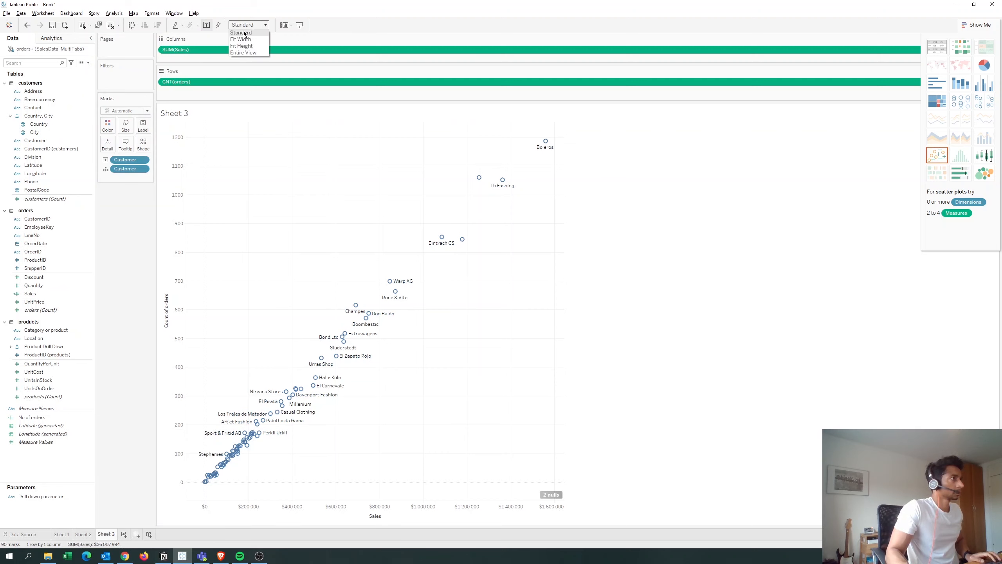
{"action": "left_click", "coordinate": [243, 53]}
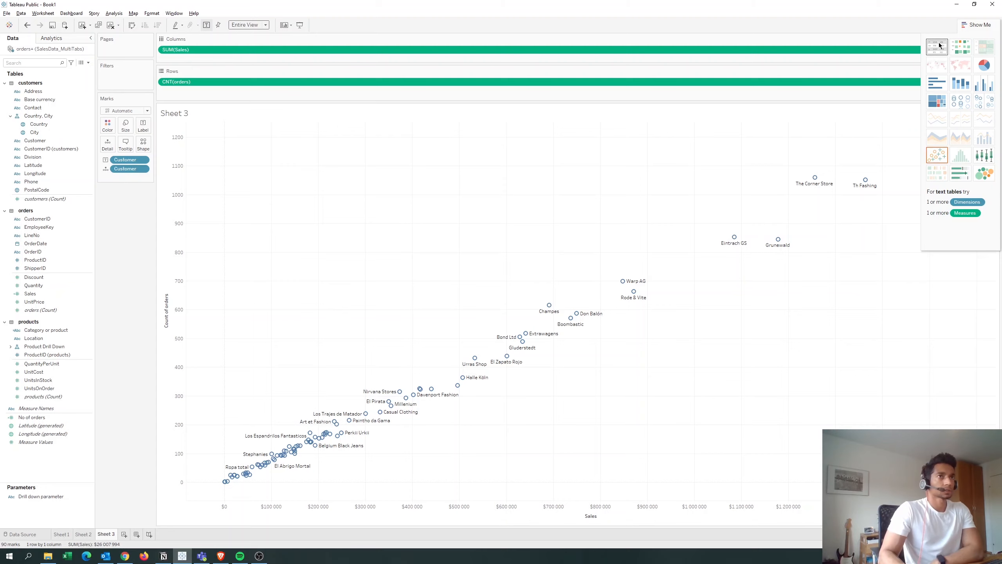
{"action": "left_click", "coordinate": [974, 25]}
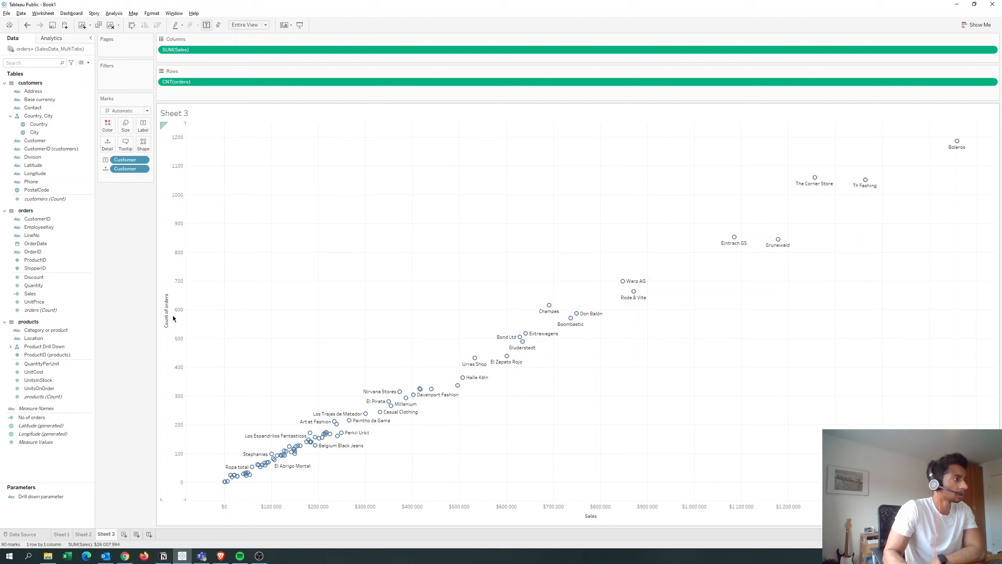
- Start a new parameter named "Sales Cut off"
{"action": "right_click", "coordinate": [51, 513]}
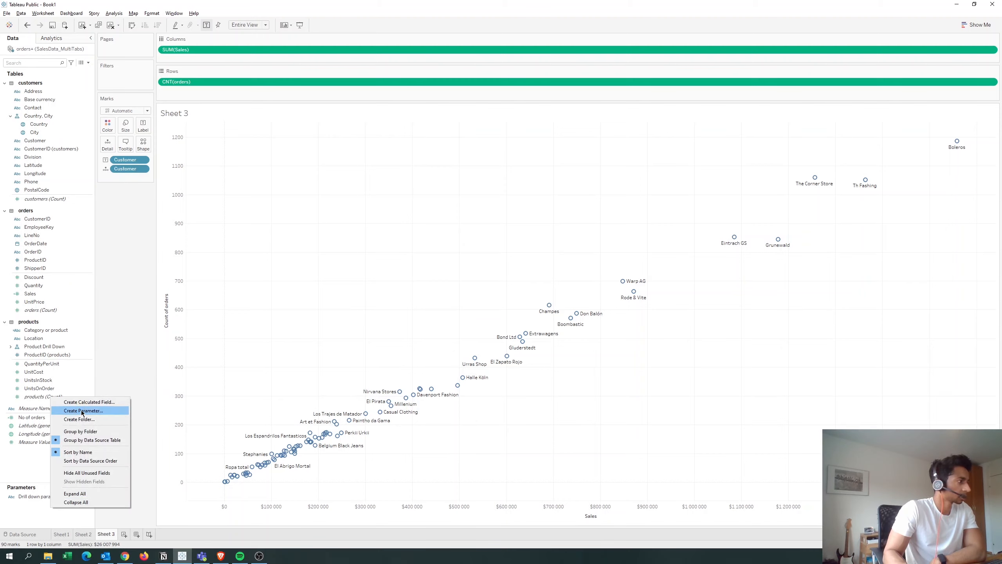
{"action": "left_click", "coordinate": [112, 347]}
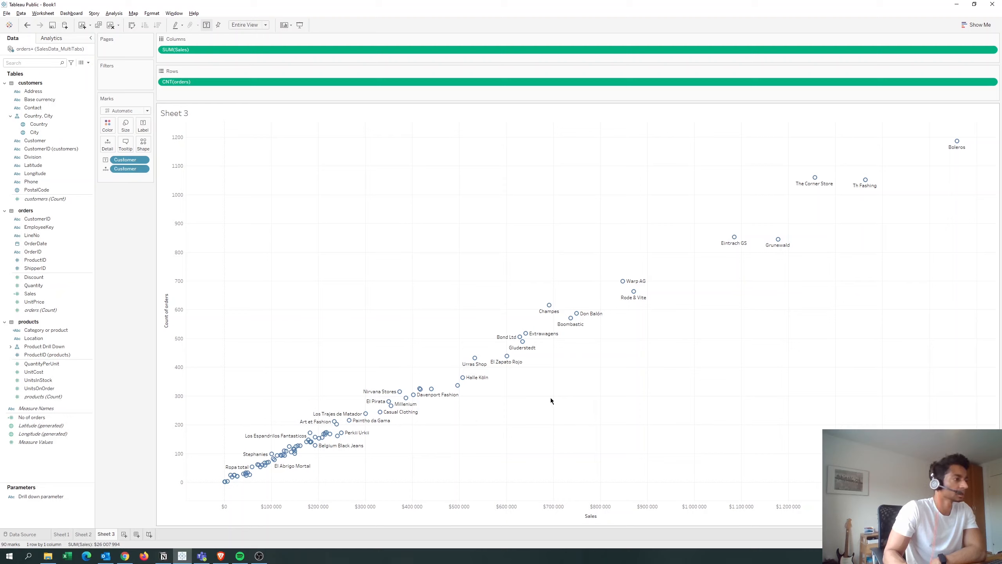
{"action": "right_click", "coordinate": [72, 516]}
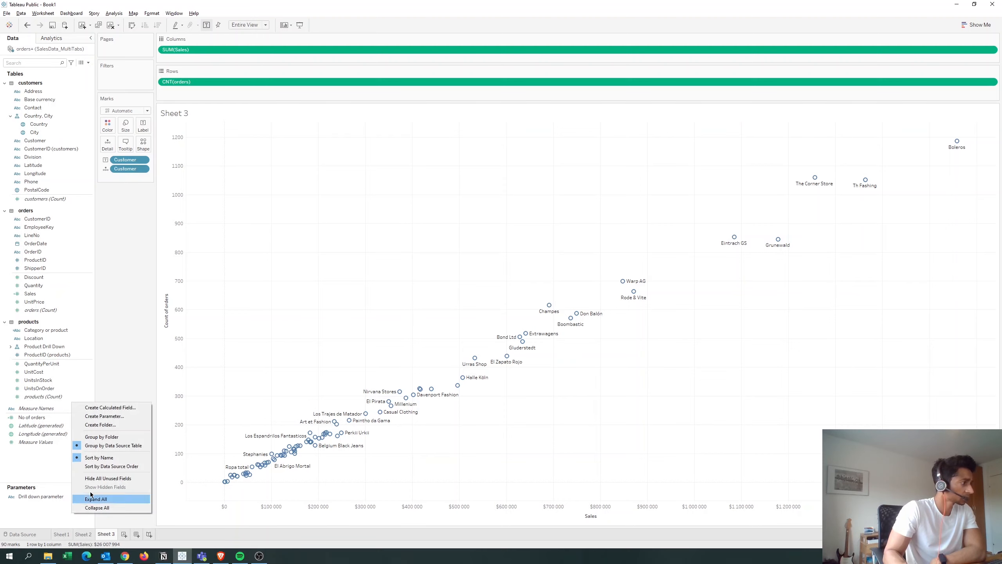
{"action": "left_click", "coordinate": [107, 421]}
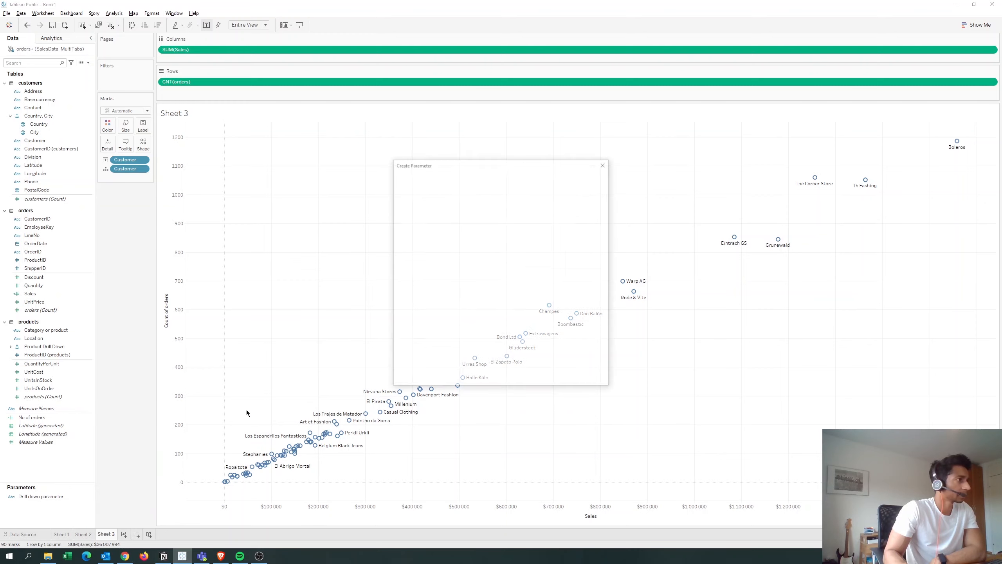
{"action": "type", "text": "Sales "}
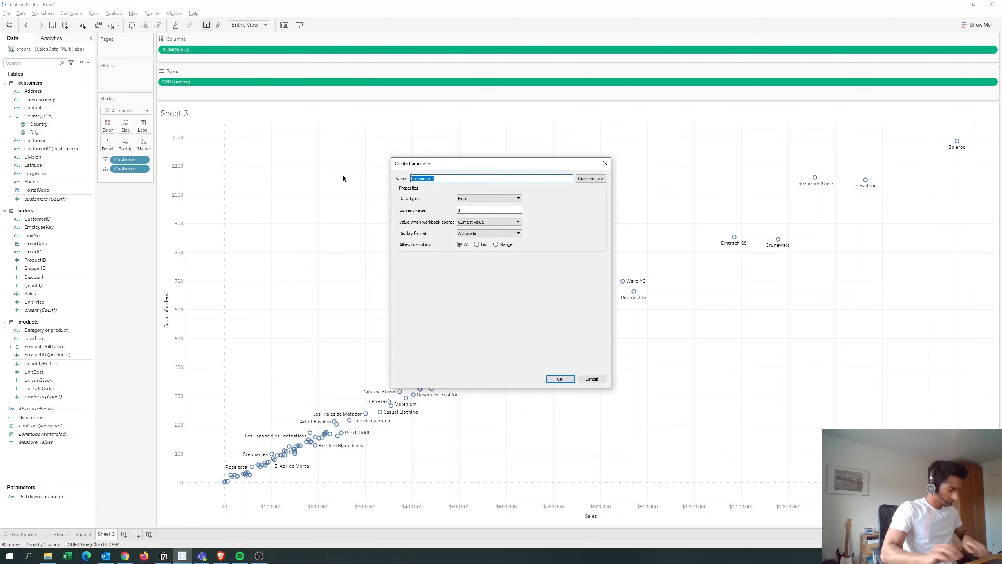
{"action": "type", "text": "Cut off"}
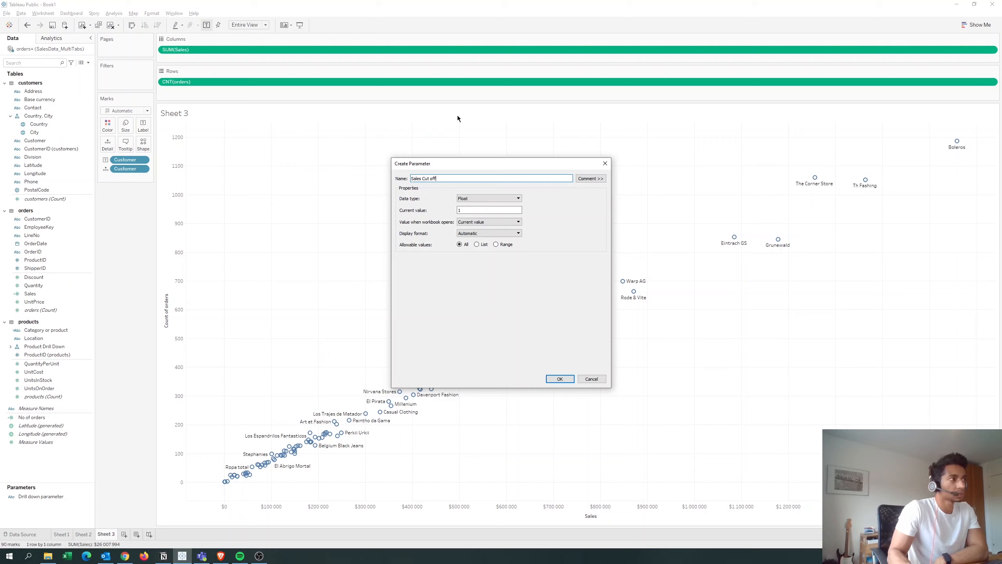
- Set the new parameter's data type to Integer and its current value to 1000000
{"action": "left_click", "coordinate": [462, 198]}
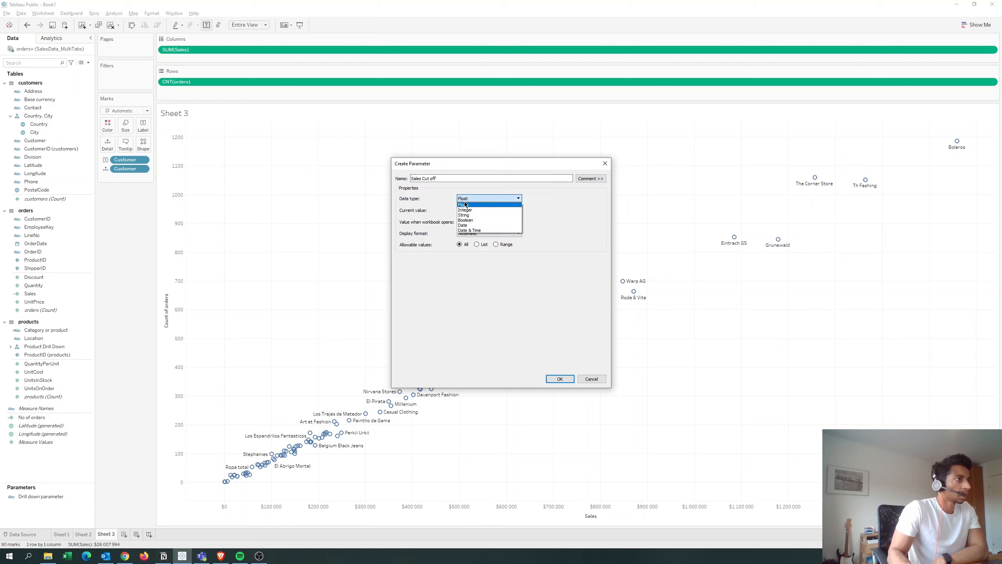
{"action": "left_click", "coordinate": [465, 208]}
{"action": "left_click", "coordinate": [466, 210]}
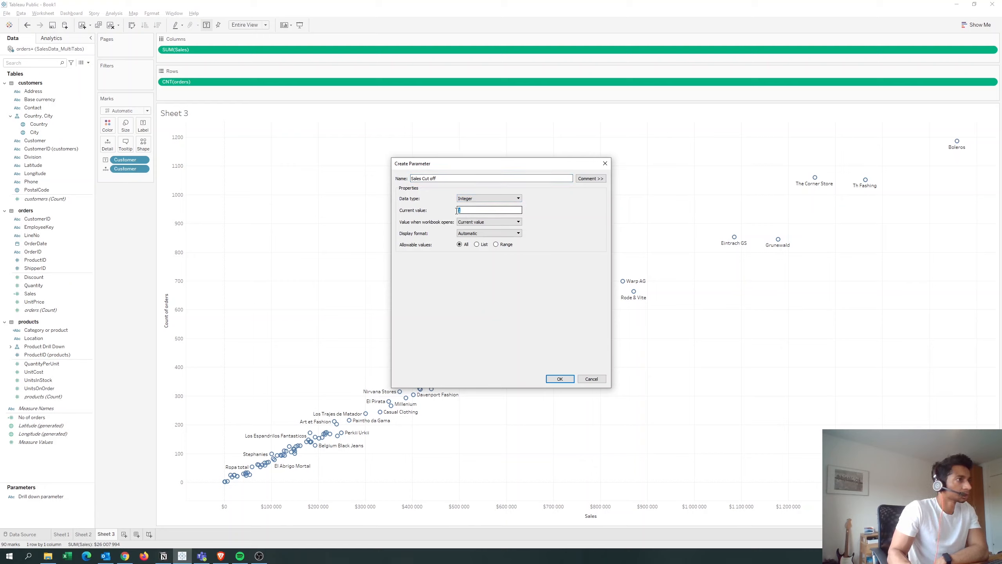
{"action": "type", "text": "0000"}
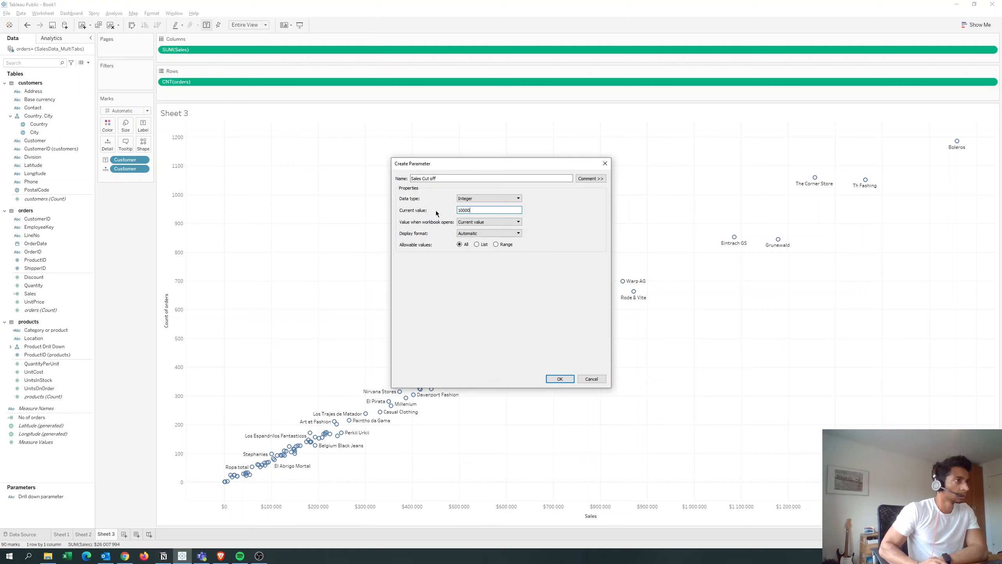
{"action": "type", "text": "00"}
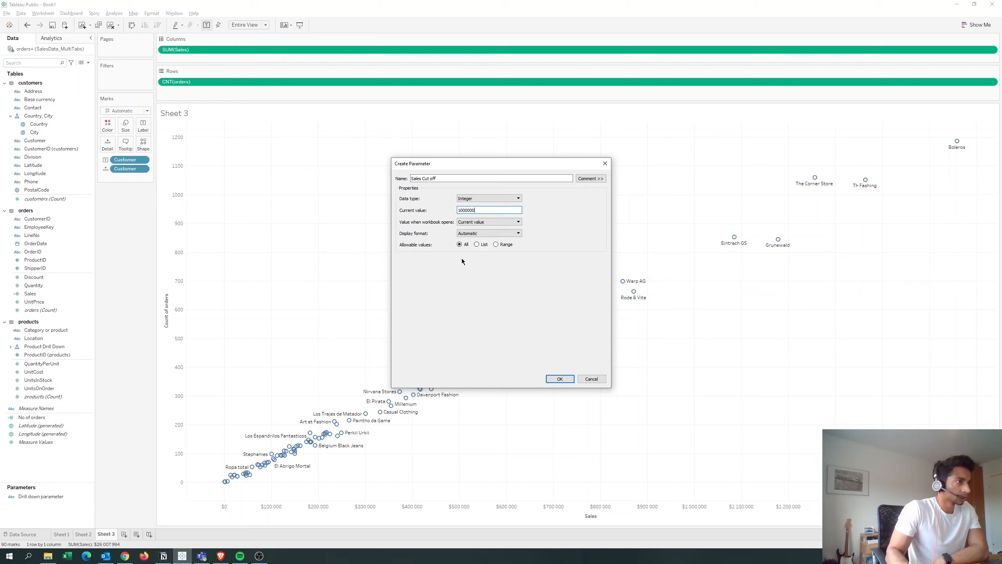
- Limit the parameter to a range with minimum 1 and maximum 2 000 000, and create it
{"action": "left_click", "coordinate": [495, 244]}
{"action": "left_click", "coordinate": [410, 268]}
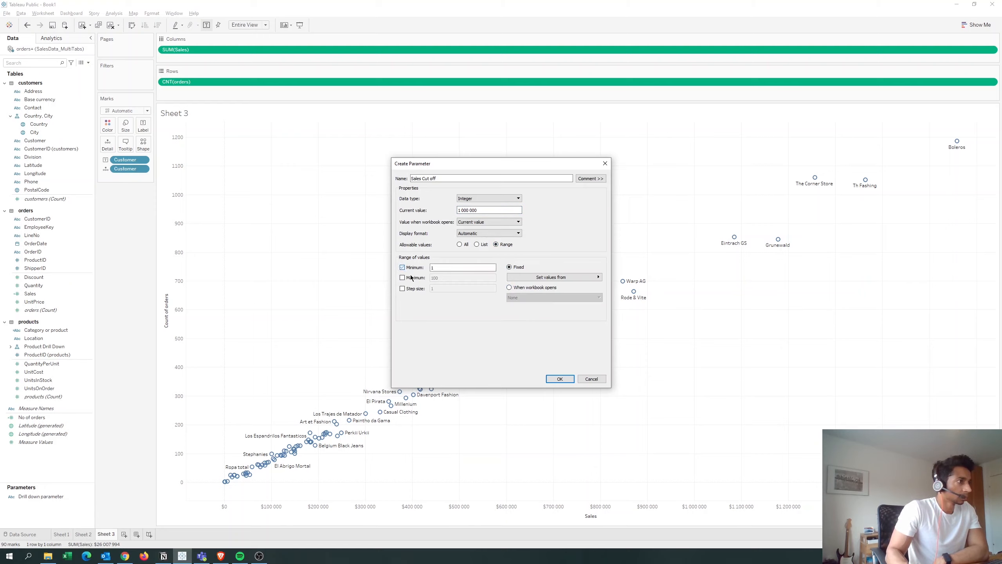
{"action": "left_click", "coordinate": [413, 277]}
{"action": "left_click", "coordinate": [434, 278]}
{"action": "key", "text": "BackSpace"}
{"action": "type", "text": "2 000 000"}
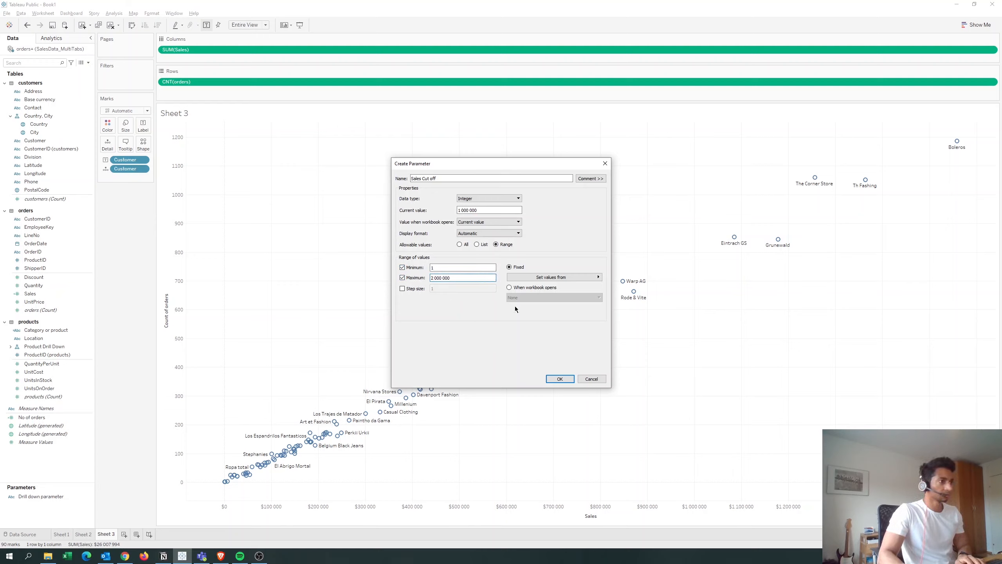
{"action": "left_click", "coordinate": [560, 379]}
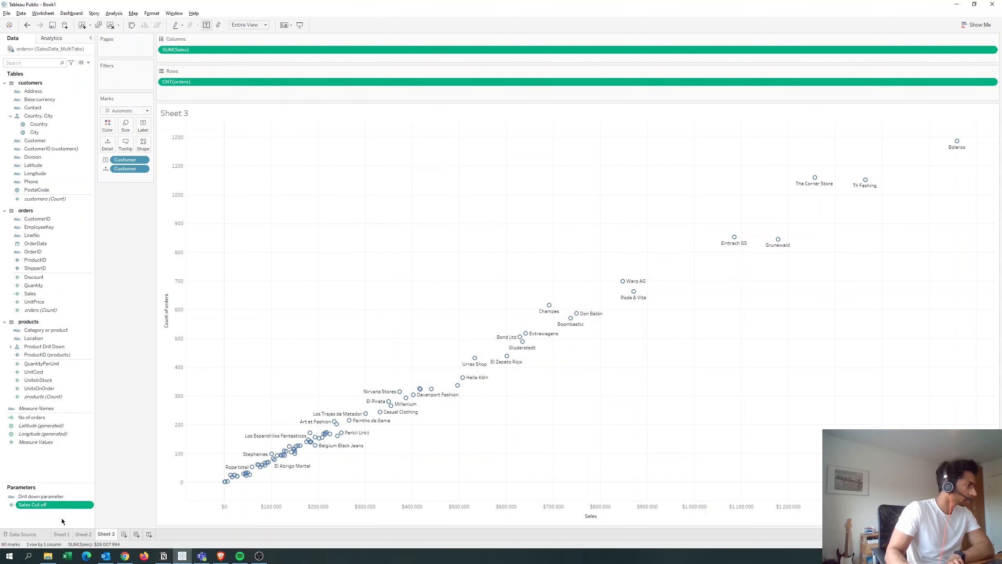
- Show the Sales Cut off parameter control on the sheet and adjust its value to about 861 862
{"action": "right_click", "coordinate": [77, 505]}
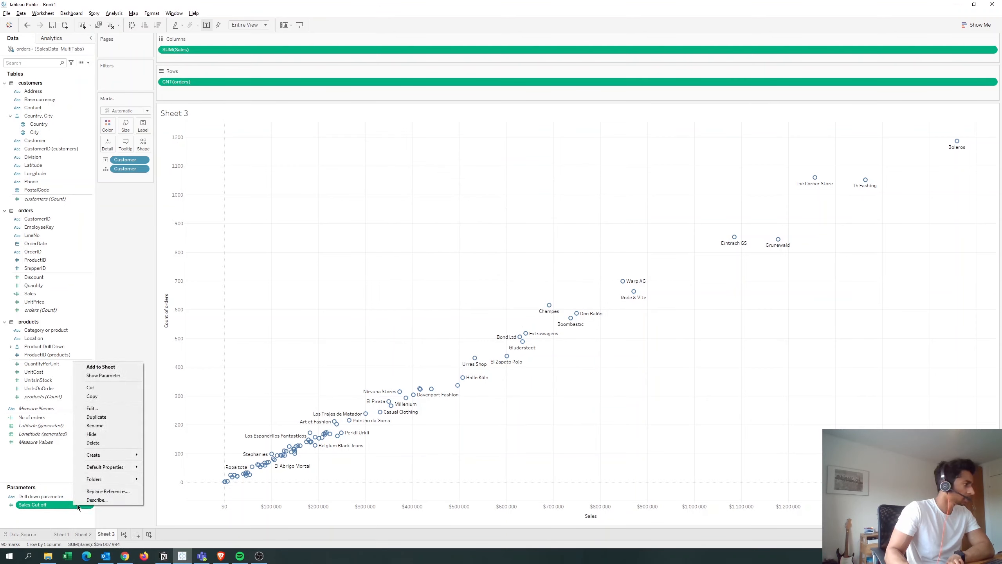
{"action": "left_click", "coordinate": [113, 375]}
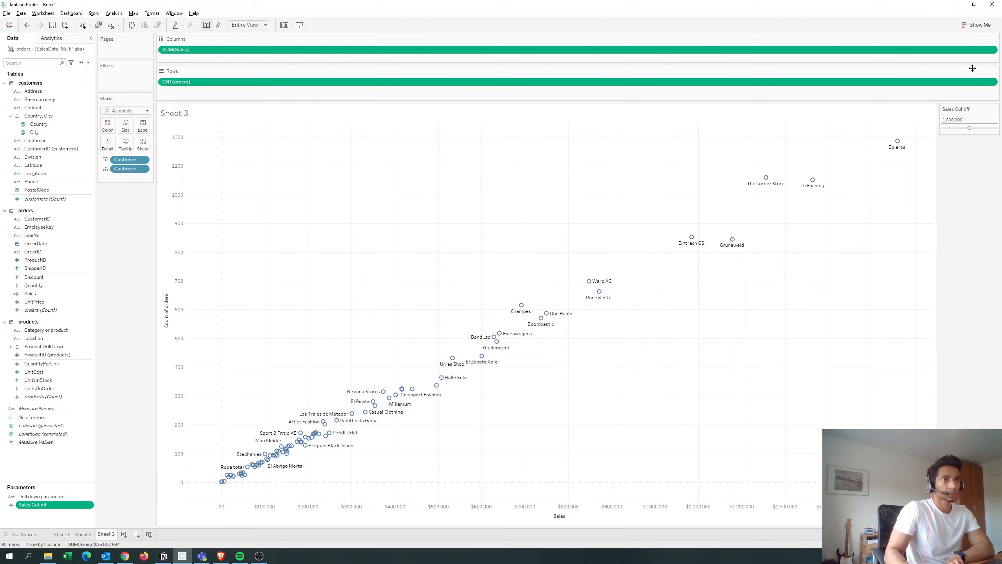
{"action": "left_click", "coordinate": [959, 128]}
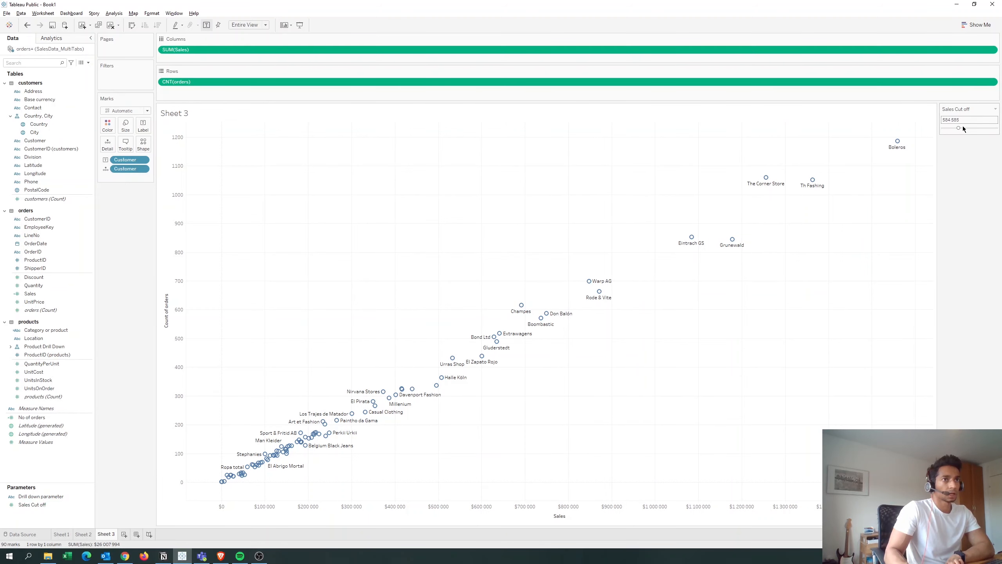
{"action": "left_click", "coordinate": [969, 127]}
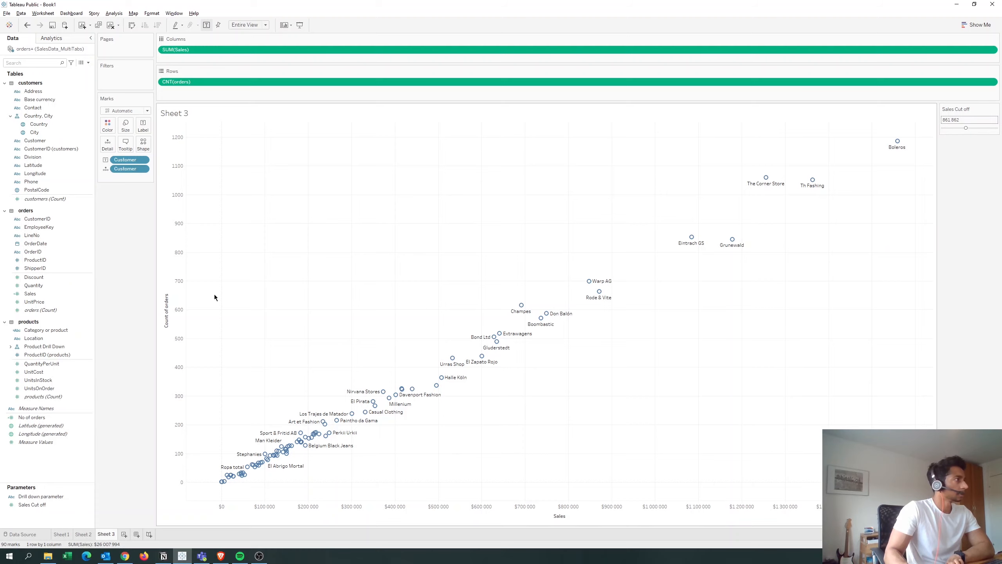
- Start a new set from the Customer field and name it "Top Sales Customers"
{"action": "left_click", "coordinate": [29, 506]}
{"action": "left_click", "coordinate": [74, 180]}
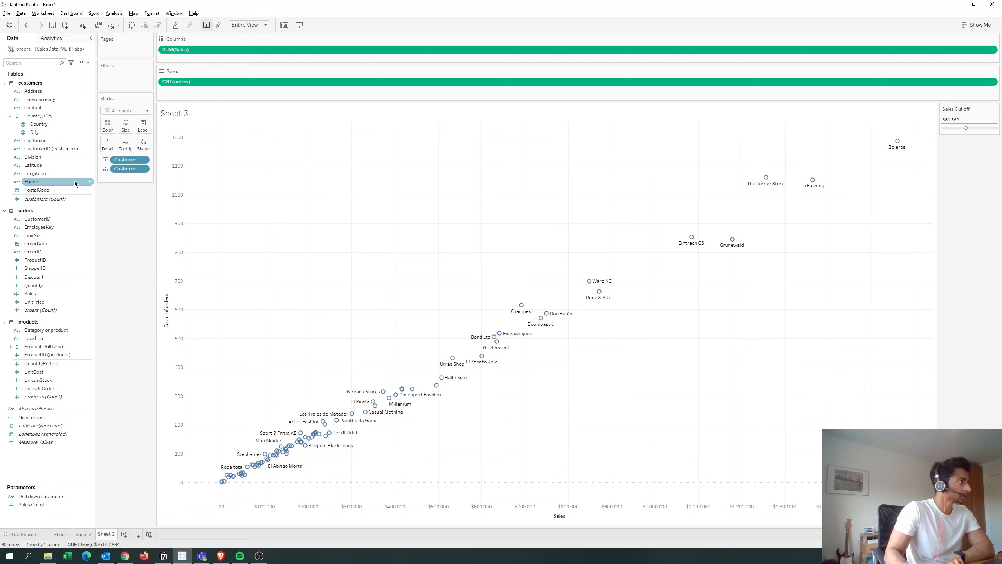
{"action": "left_click", "coordinate": [39, 142]}
{"action": "right_click", "coordinate": [34, 142]}
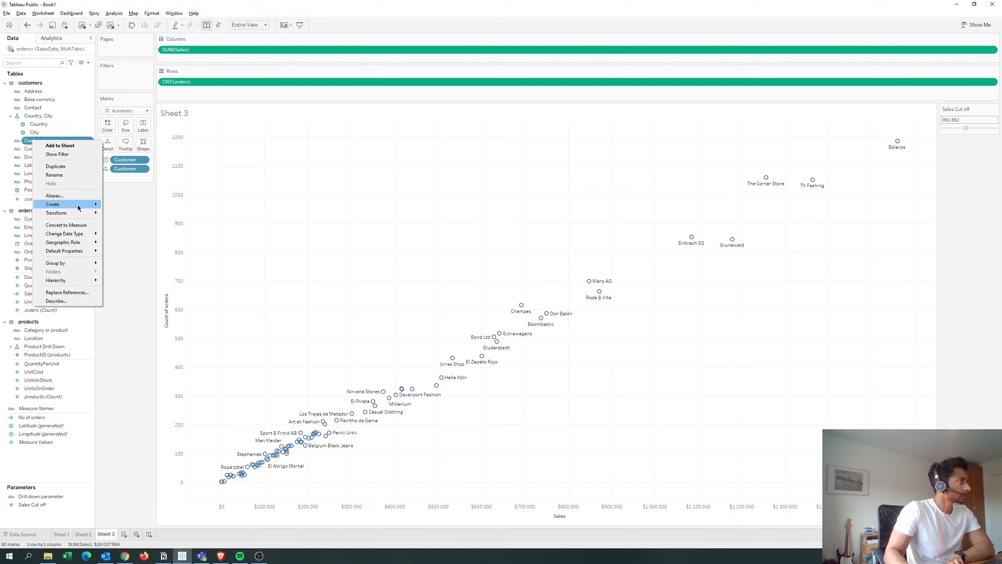
{"action": "mouse_move", "coordinate": [79, 204]}
{"action": "left_click", "coordinate": [118, 223]}
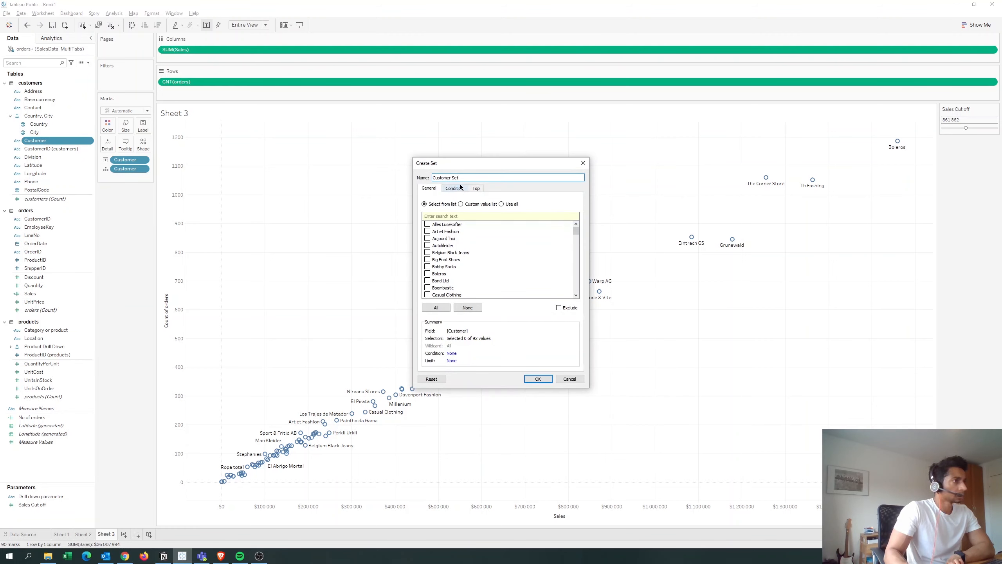
{"action": "left_click_drag", "start_coordinate": [463, 178], "coordinate": [306, 145]}
{"action": "type", "text": "Top"}
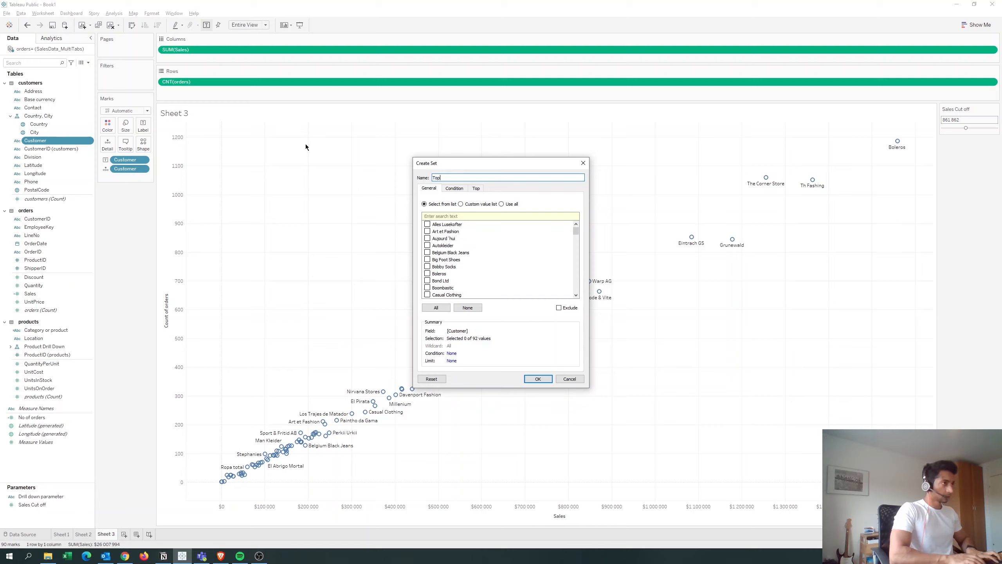
{"action": "type", "text": " Sales C"}
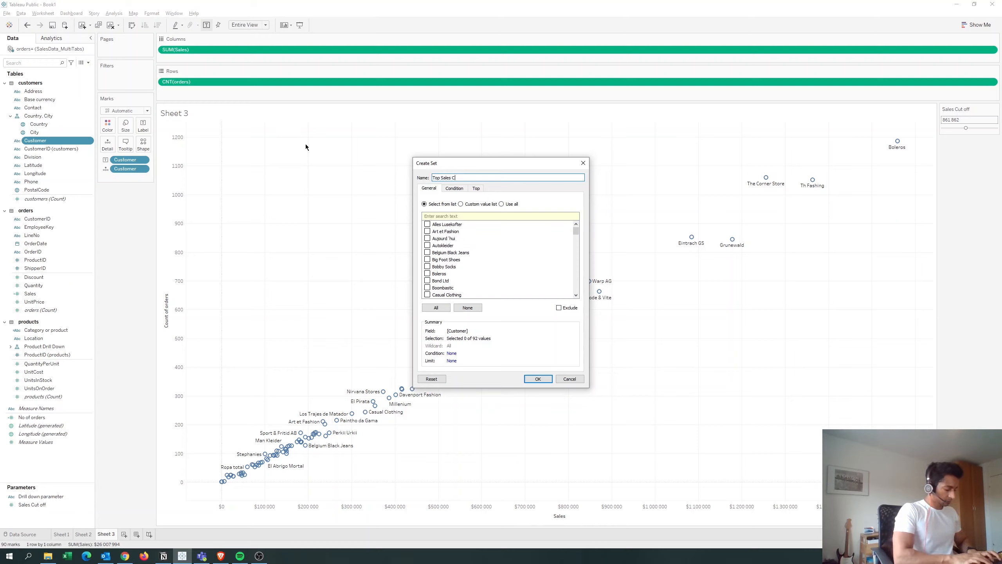
{"action": "type", "text": "ustomers"}
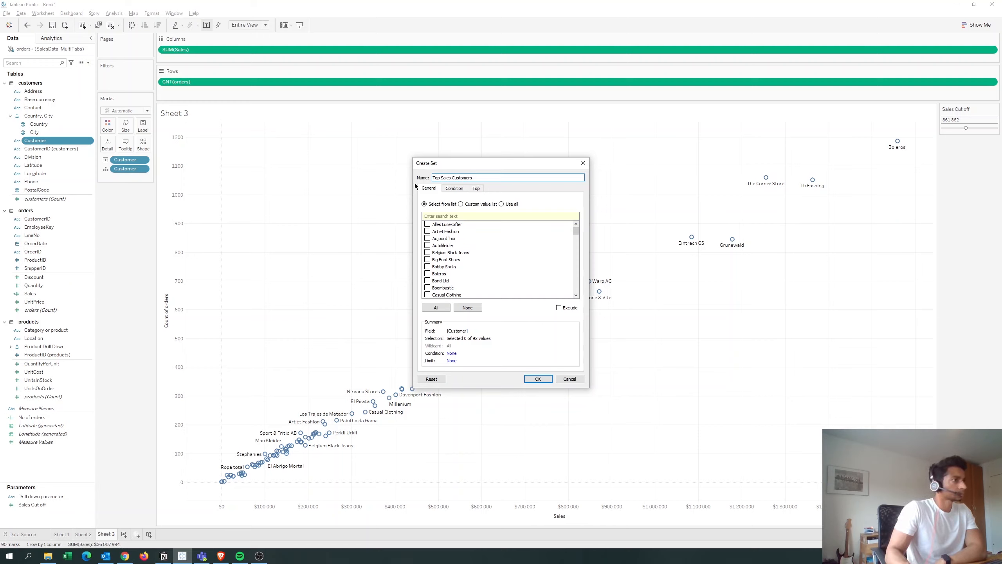
- Define the set's condition by the formula sum([Sales])>= [Sales Cut off] and create the set
{"action": "left_click", "coordinate": [453, 189]}
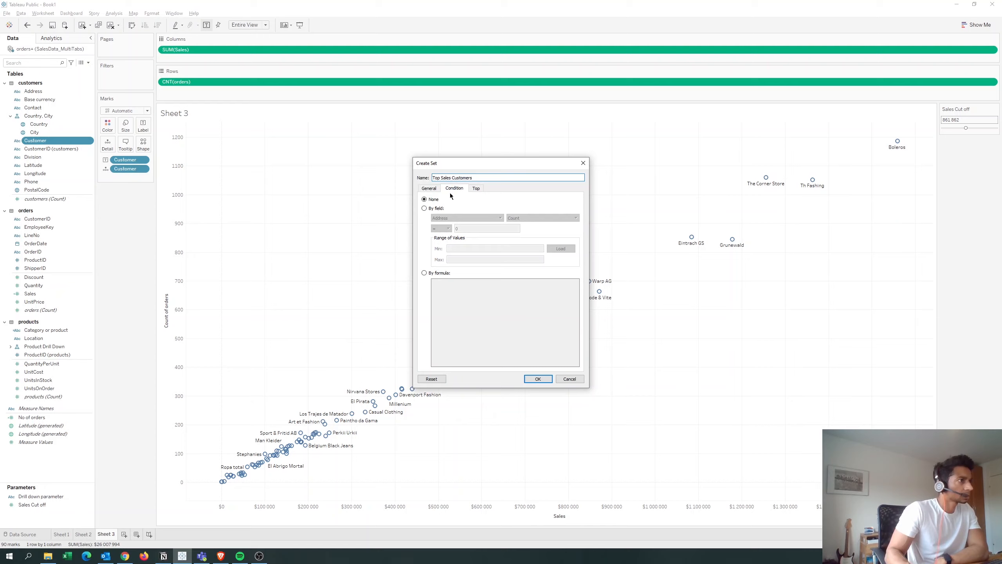
{"action": "left_click", "coordinate": [434, 274]}
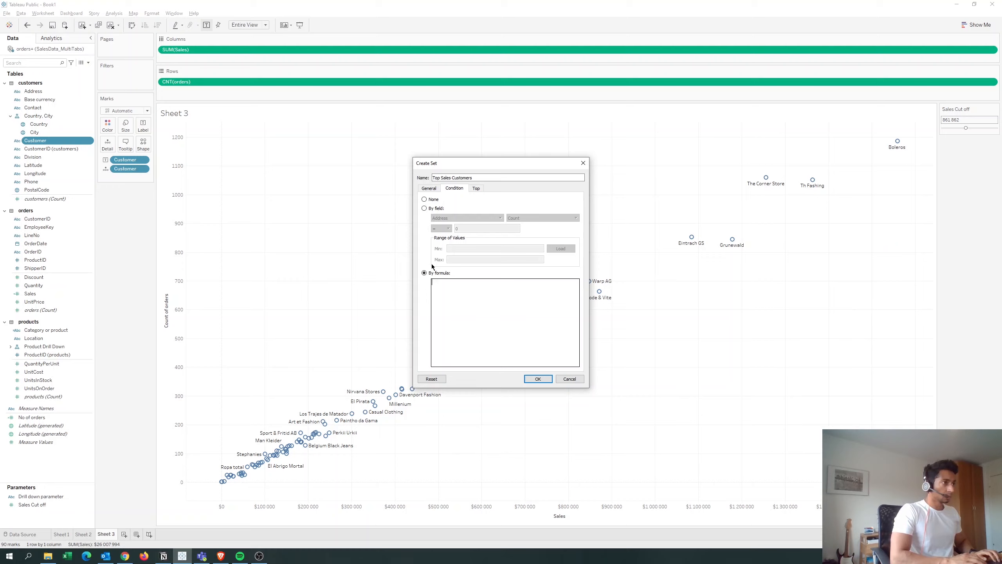
{"action": "type", "text": "sum(sales"}
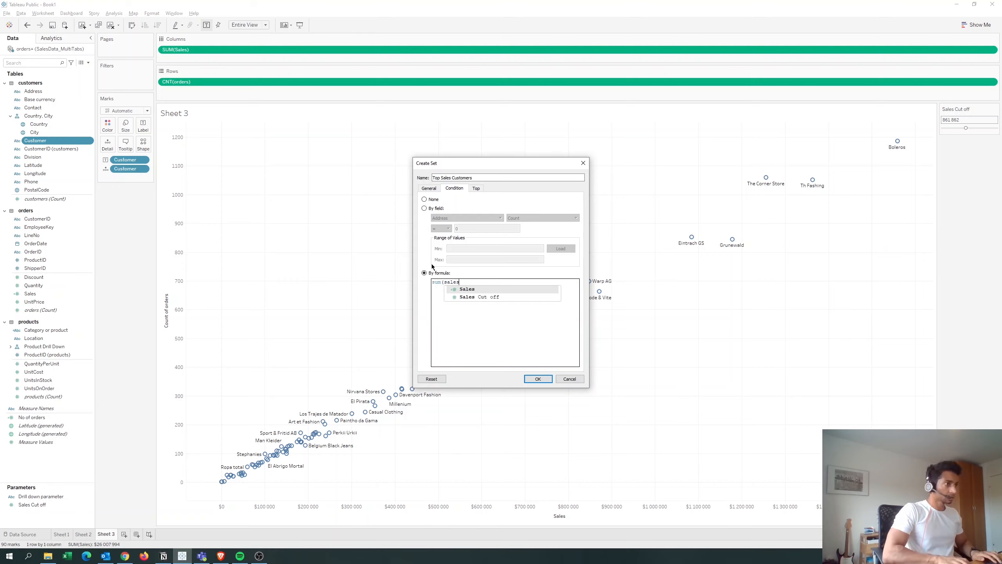
{"action": "key", "text": "Return"}
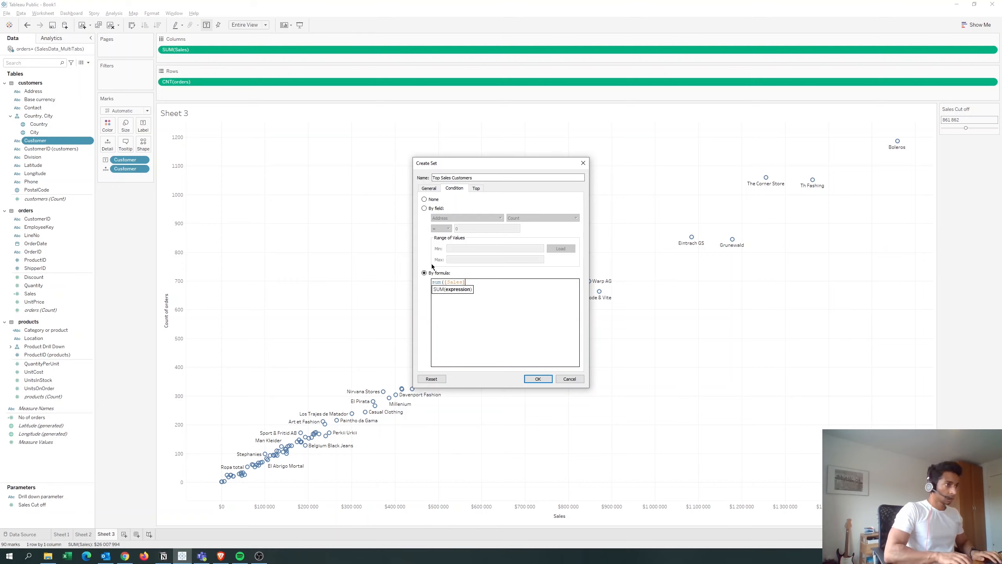
{"action": "type", "text": ")"}
{"action": "key", "text": "Return"}
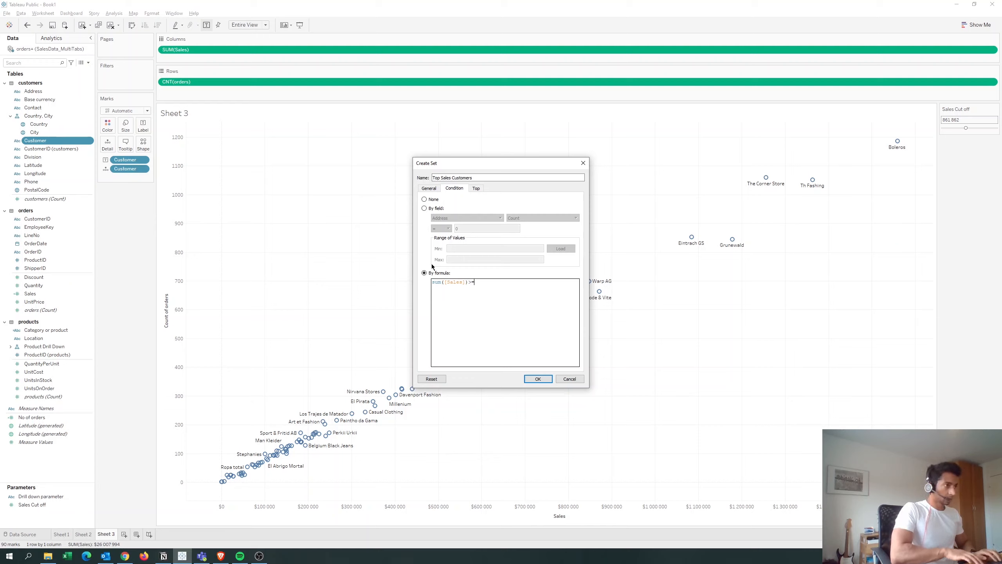
{"action": "type", "text": ">= sa"}
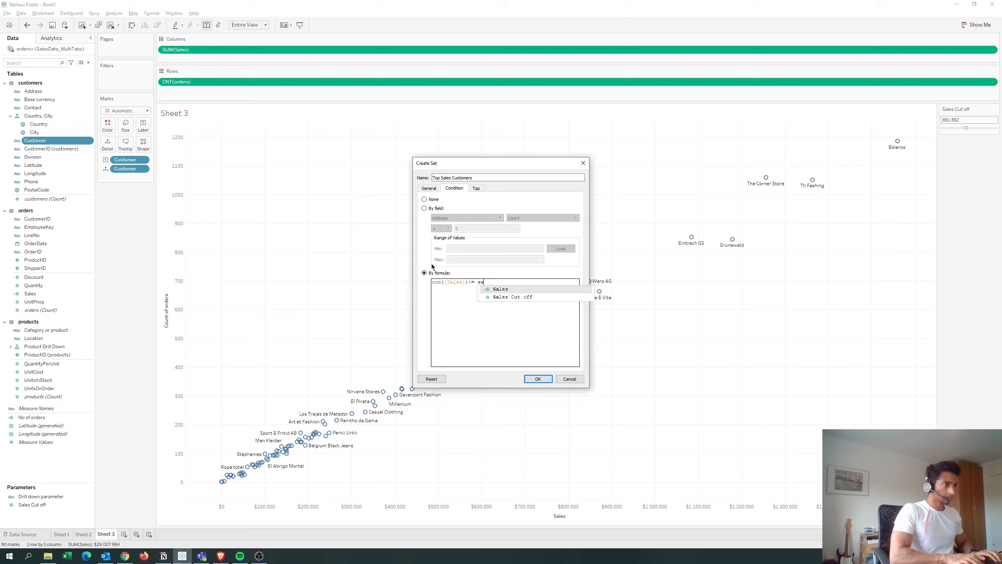
{"action": "key", "text": "Down"}
{"action": "key", "text": "Return"}
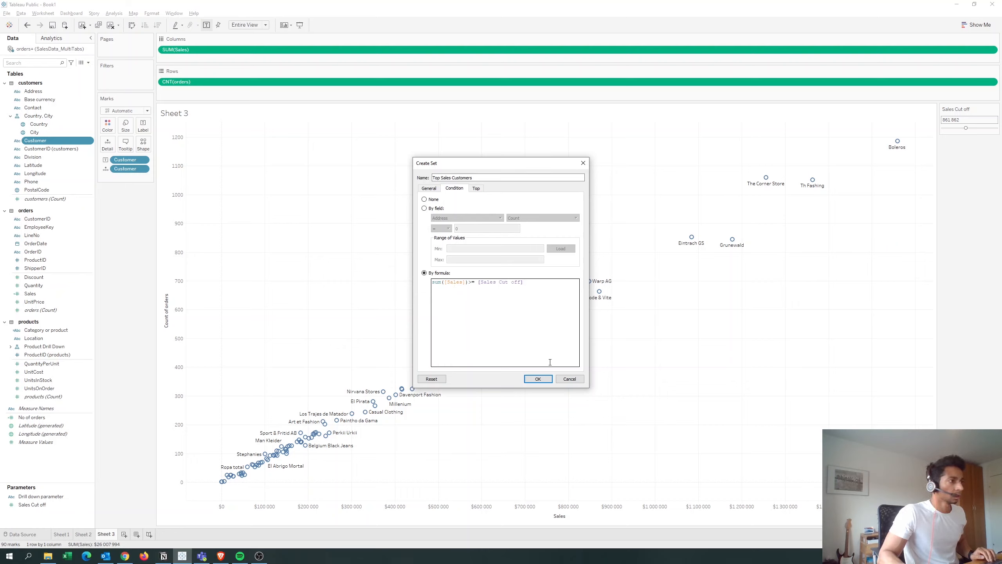
{"action": "left_click", "coordinate": [547, 378]}
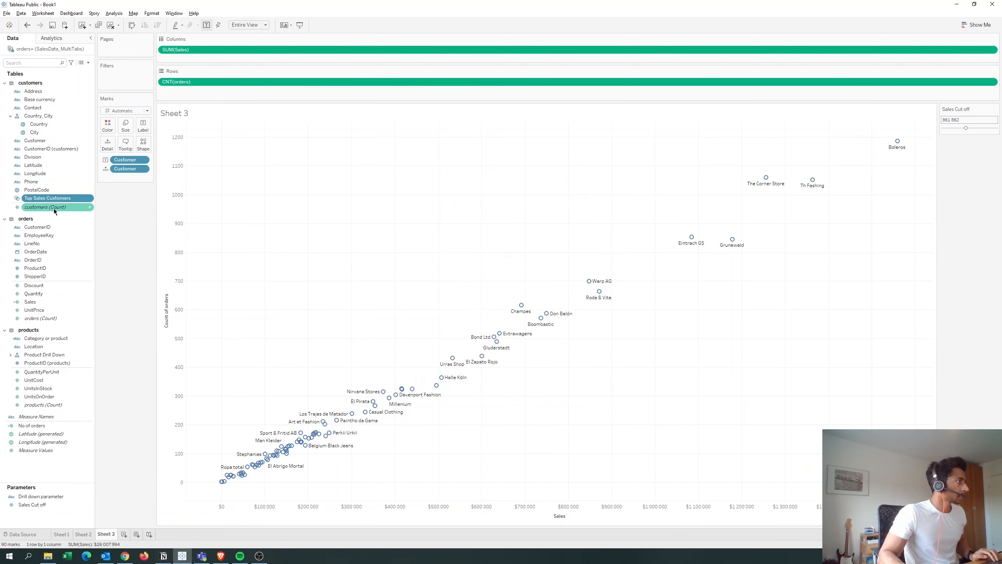
- Color the scatter plot marks by membership in the Top Sales Customers set
{"action": "left_click_drag", "start_coordinate": [50, 198], "coordinate": [110, 130]}
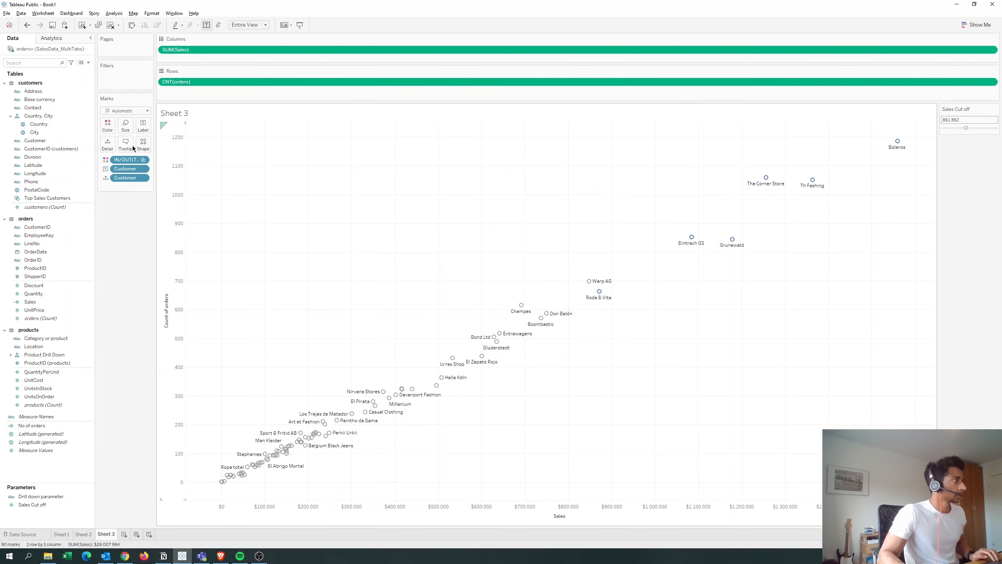
{"action": "left_click", "coordinate": [108, 125]}
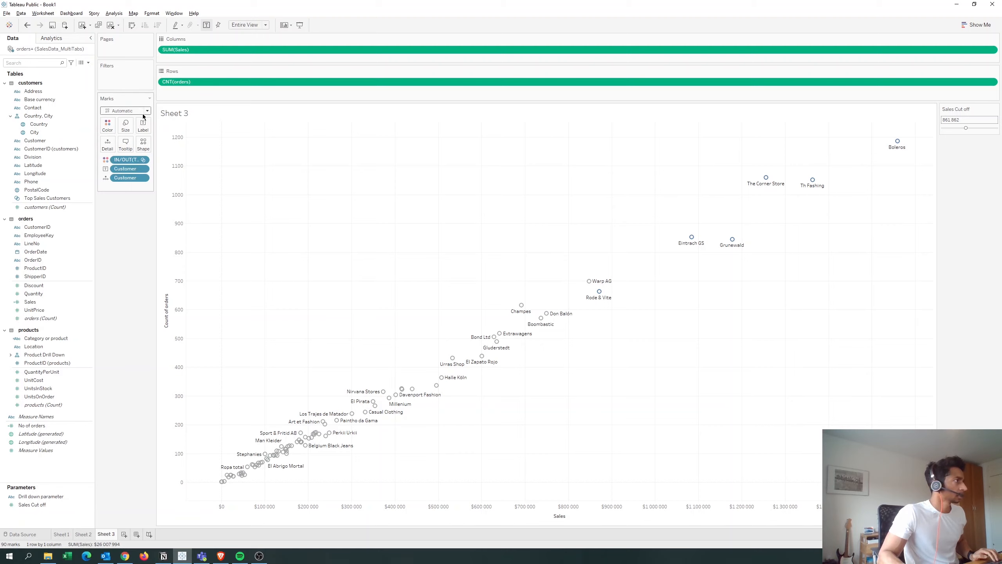
- Change the mark type to Circle and size the marks by Sales
{"action": "left_click", "coordinate": [147, 111]}
{"action": "left_click", "coordinate": [118, 162]}
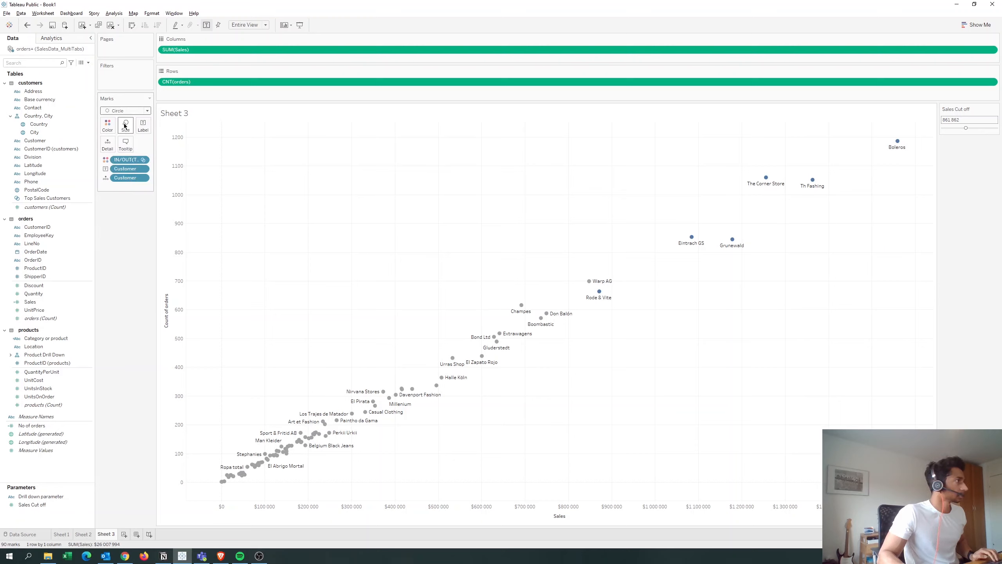
{"action": "left_click", "coordinate": [31, 302]}
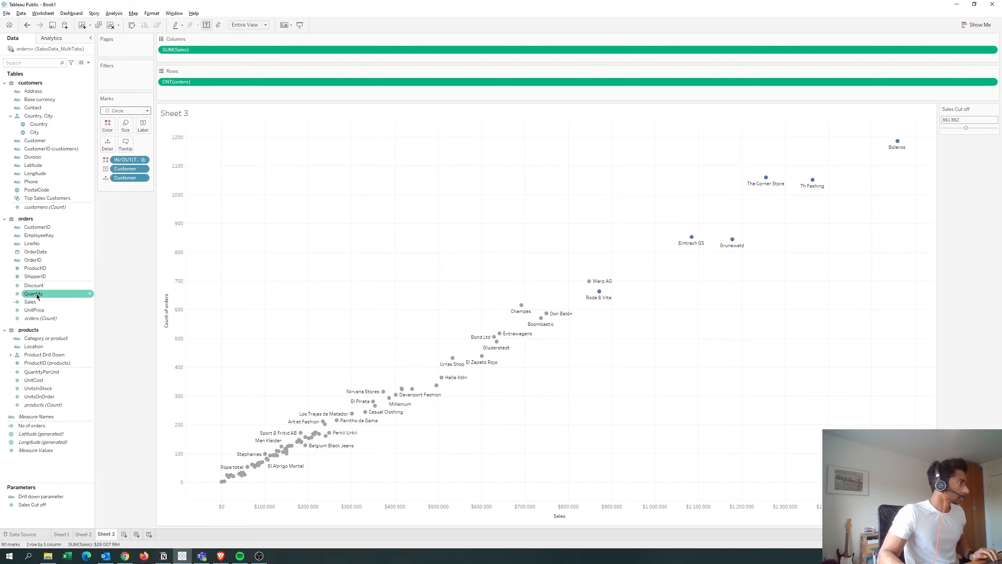
{"action": "left_click_drag", "start_coordinate": [32, 303], "coordinate": [125, 126]}
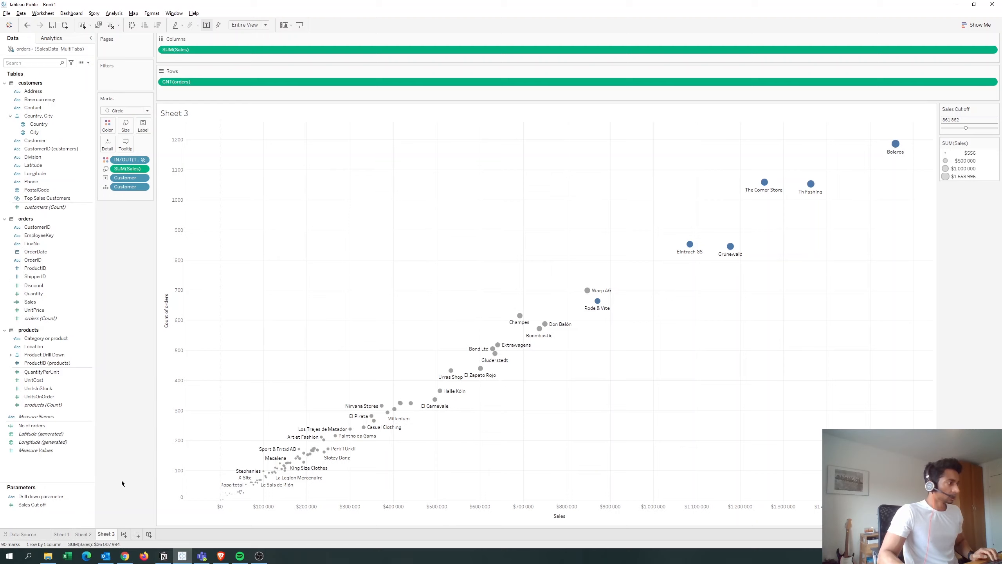
- Start a new parameter named "Order cut off" with data type Integer and current value 500
{"action": "right_click", "coordinate": [67, 515]}
{"action": "left_click", "coordinate": [99, 418]}
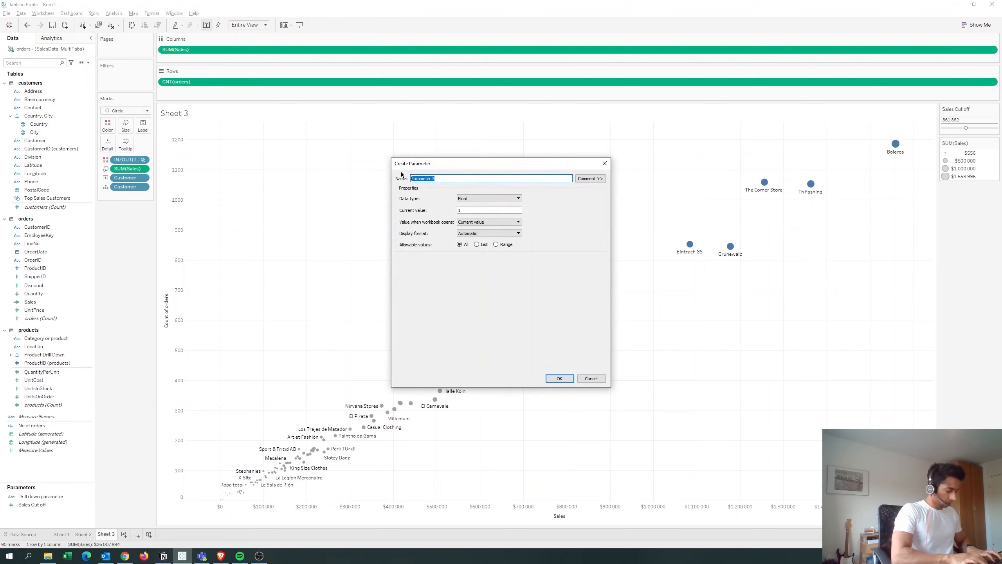
{"action": "type", "text": "Order cut off"}
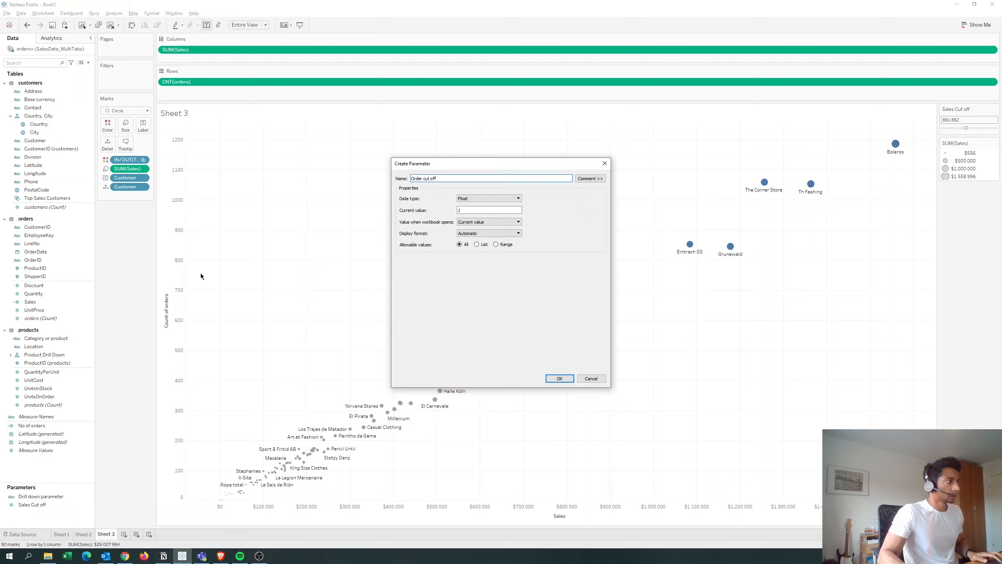
{"action": "left_click", "coordinate": [489, 198]}
{"action": "left_click", "coordinate": [473, 209]}
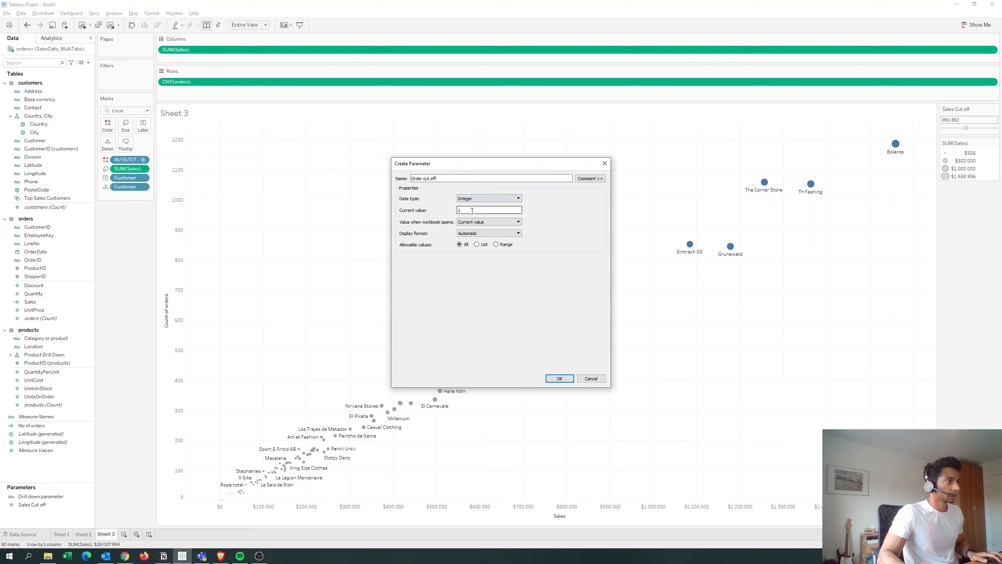
{"action": "type", "text": "500"}
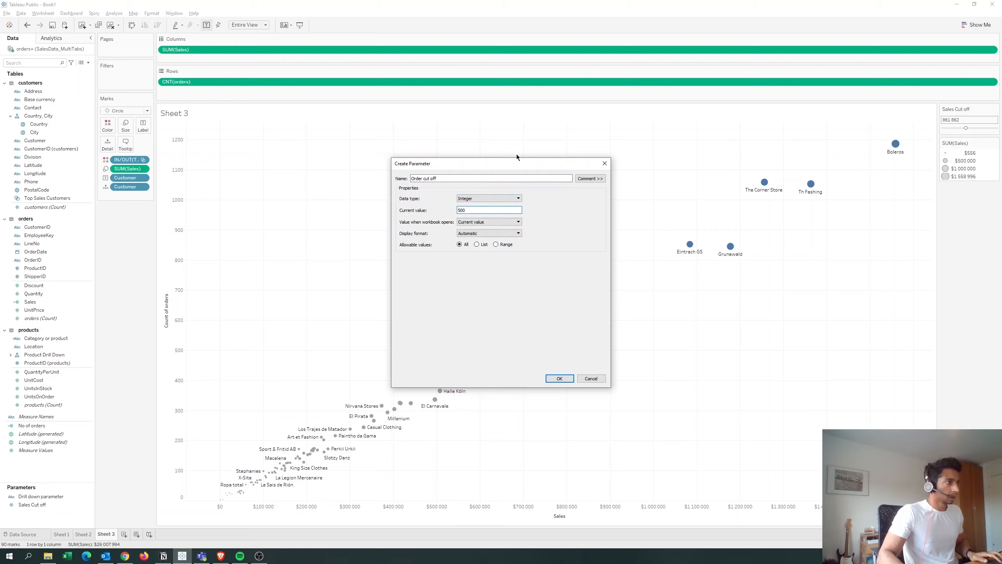
- Limit the Order cut off parameter to a range with minimum 1 and maximum 2000, and create it
{"action": "left_click", "coordinate": [496, 244]}
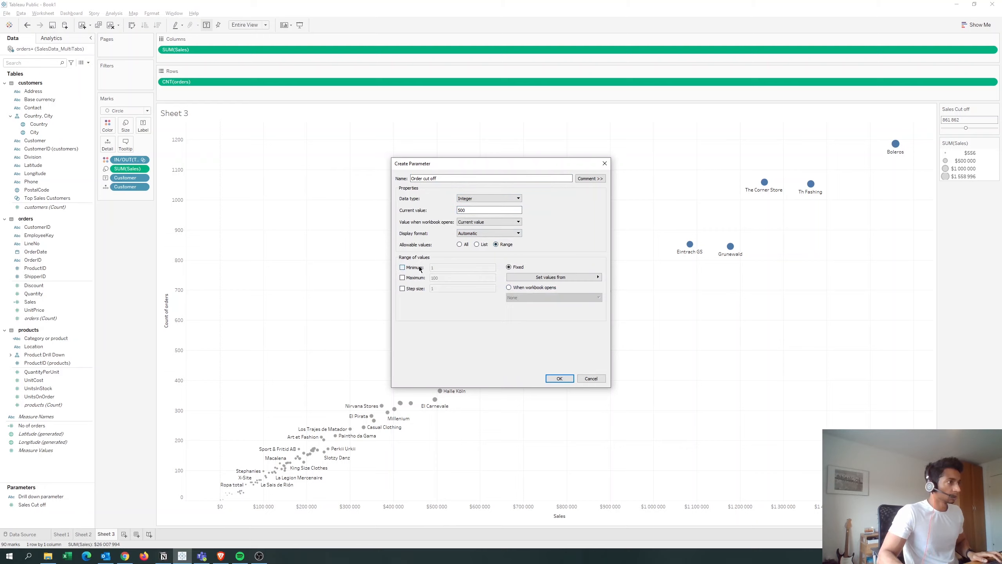
{"action": "left_click", "coordinate": [418, 268]}
{"action": "left_click", "coordinate": [416, 278]}
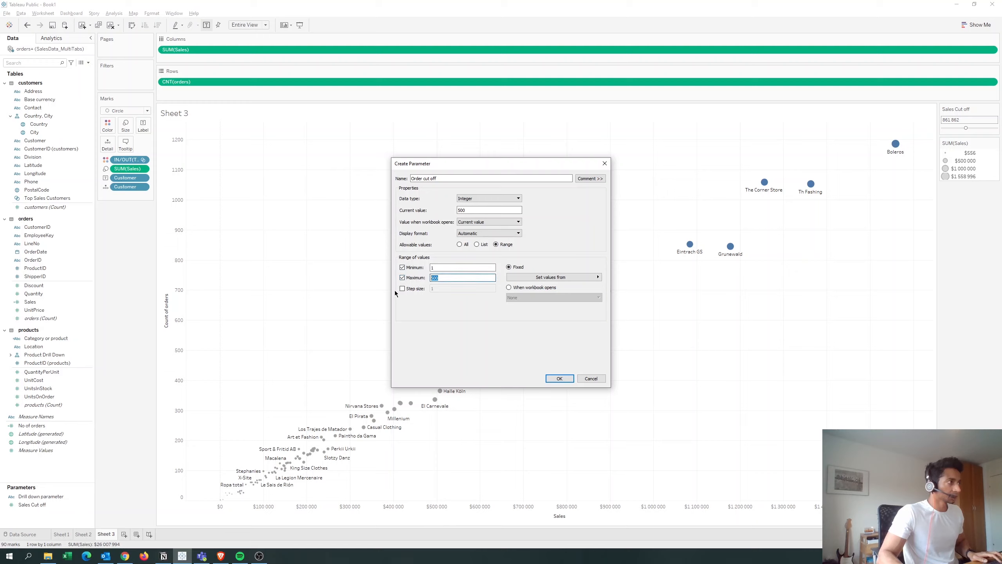
{"action": "type", "text": "2000"}
{"action": "left_click", "coordinate": [551, 381]}
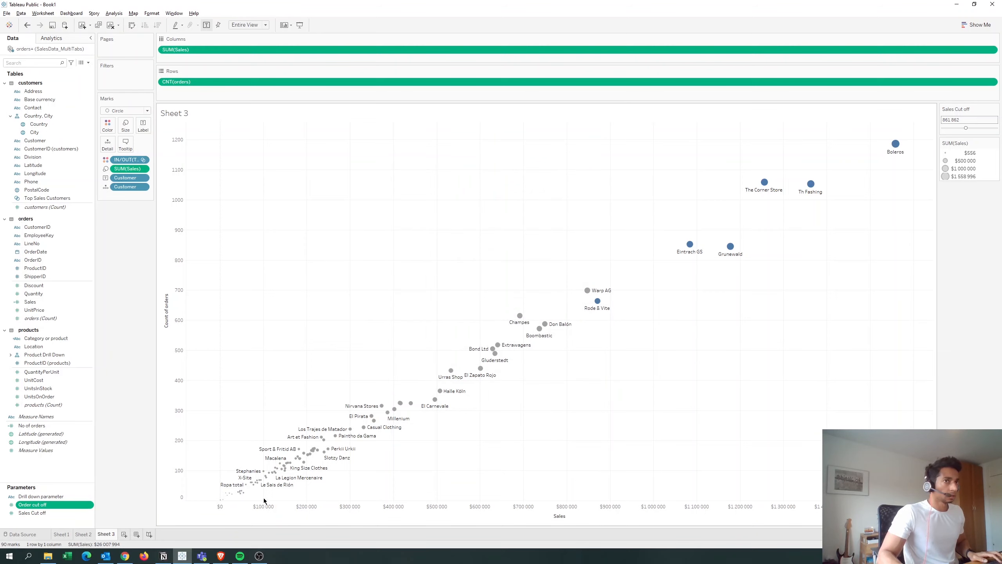
- Show the Order cut off parameter control above the SUM(Sales) size legend and adjust its value to about 818
{"action": "right_click", "coordinate": [50, 505]}
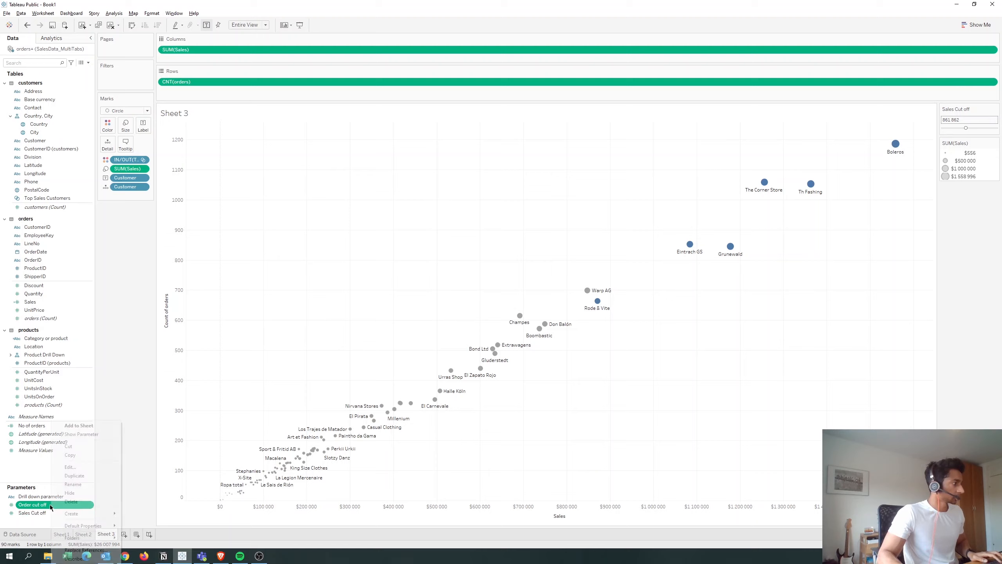
{"action": "left_click", "coordinate": [104, 434]}
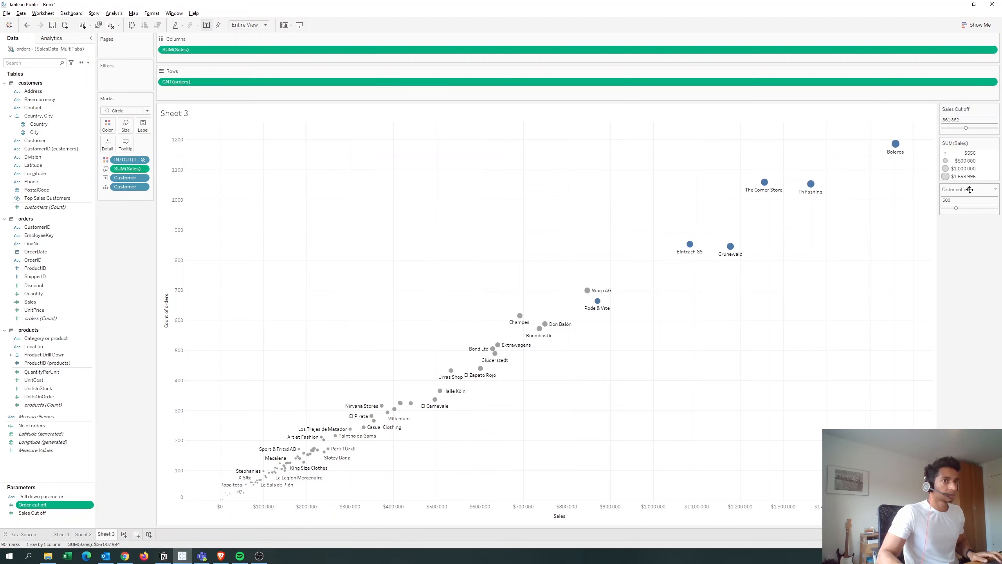
{"action": "left_click_drag", "start_coordinate": [970, 148], "coordinate": [964, 209]}
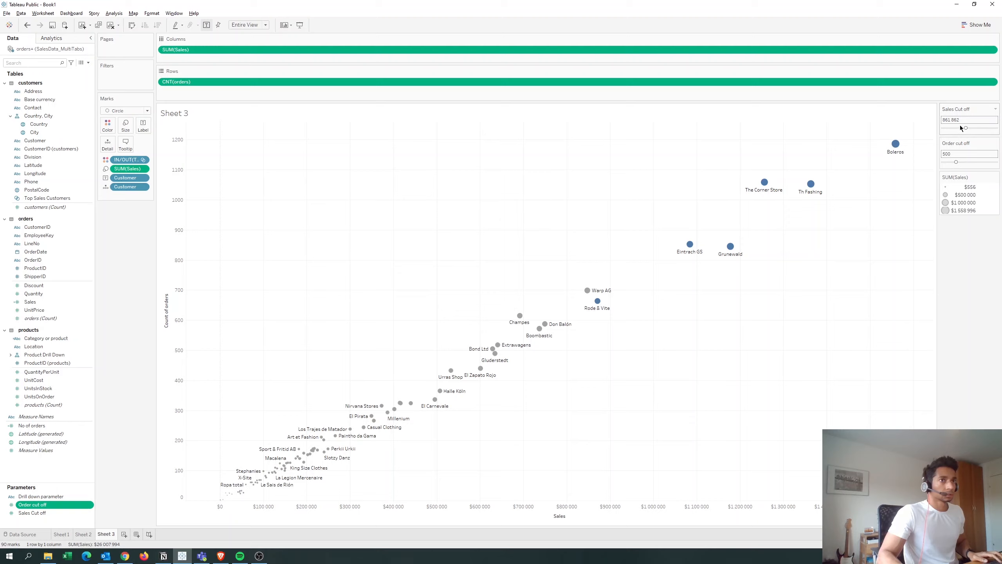
{"action": "left_click_drag", "start_coordinate": [969, 163], "coordinate": [964, 162]}
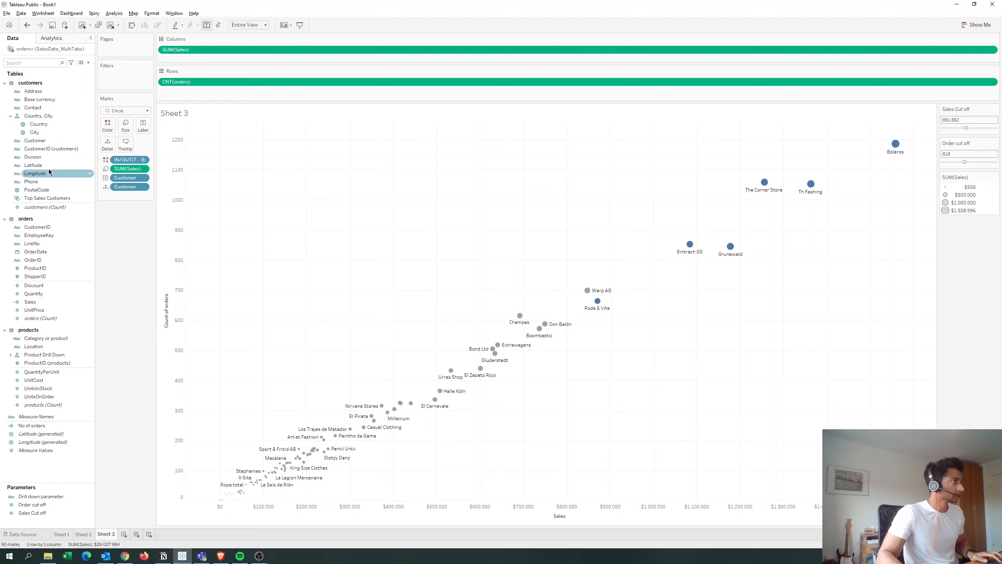
- Start a new condition-based set on the Customer field and name it "Top Orders Customers"
{"action": "right_click", "coordinate": [42, 146]}
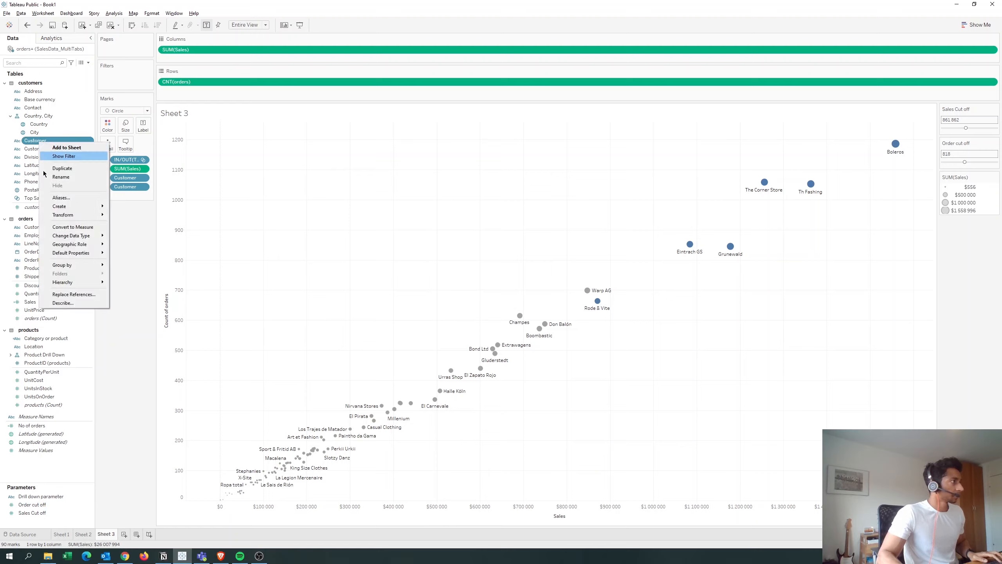
{"action": "mouse_move", "coordinate": [59, 206]}
{"action": "left_click", "coordinate": [125, 224]}
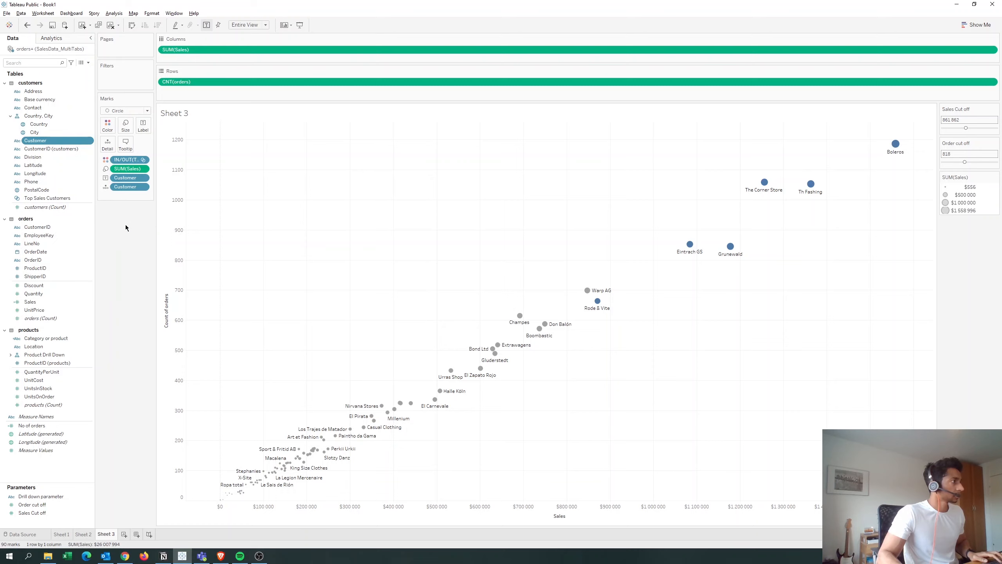
{"action": "left_click", "coordinate": [451, 188]}
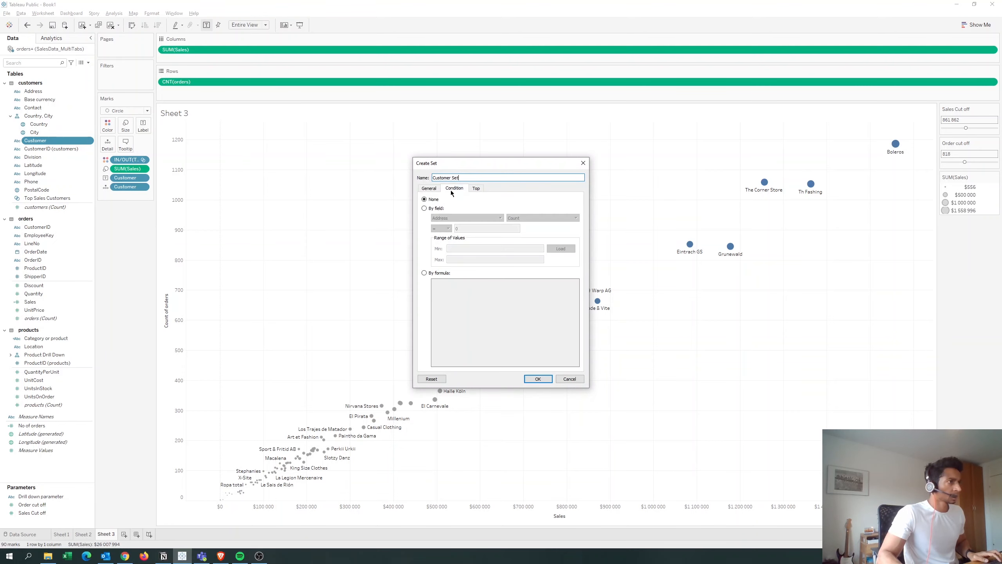
{"action": "key", "text": "shift+Tab"}
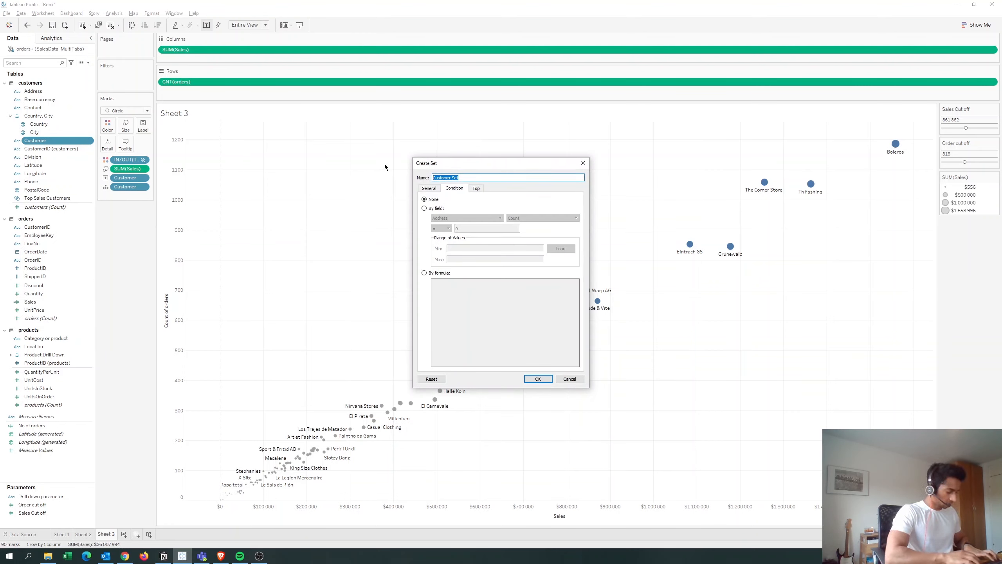
{"action": "type", "text": "Y"}
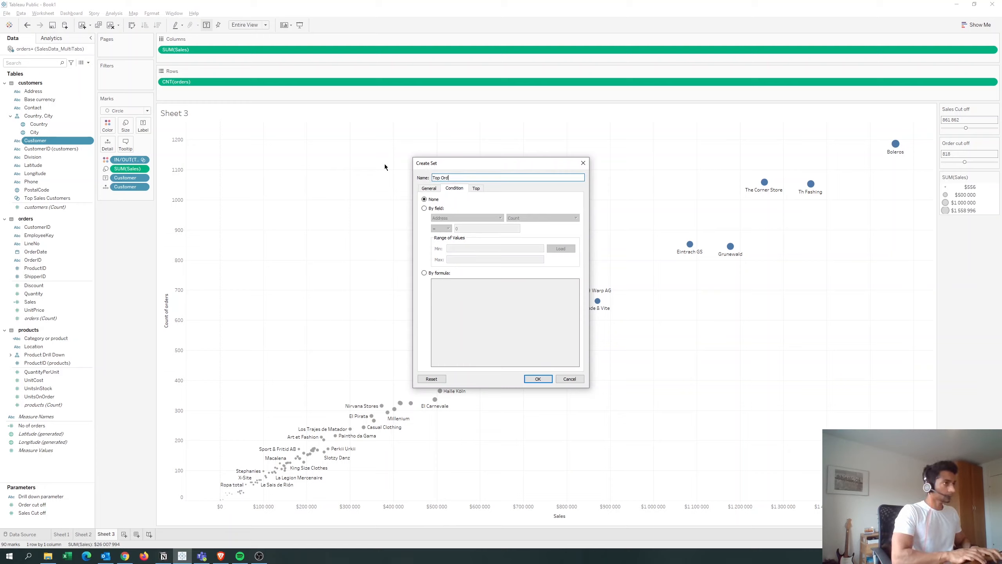
{"action": "type", "text": "op Orders Customers"}
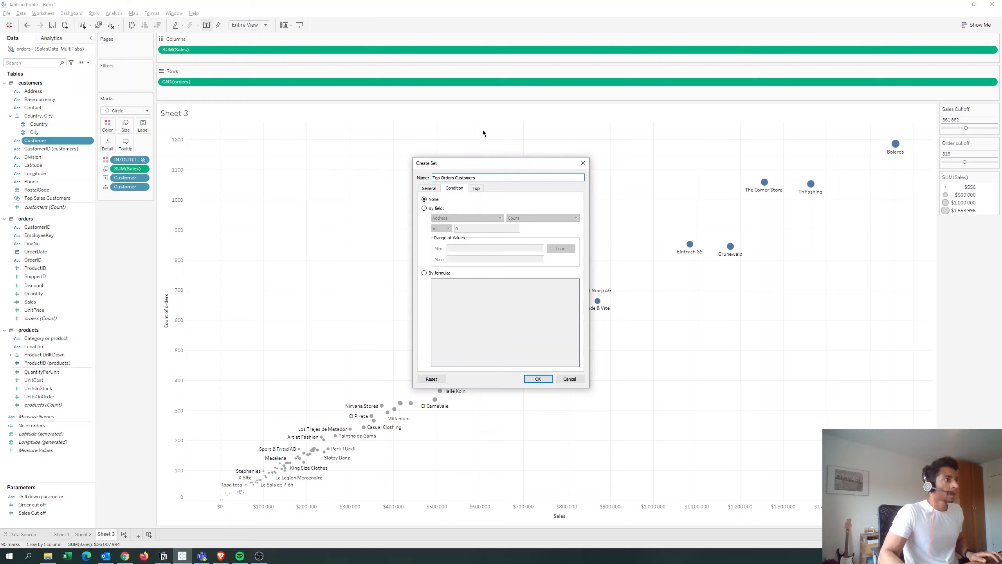
- Define the Top Orders Customers set by the formula COUNT([orders])>= [Order cut off] and create it
{"action": "left_click", "coordinate": [444, 273]}
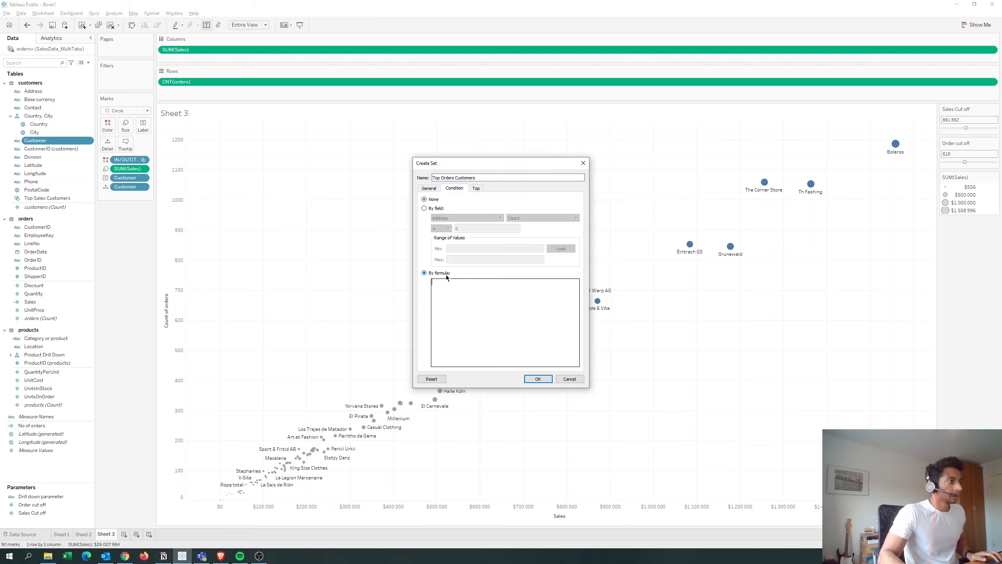
{"action": "type", "text": "COUNT("}
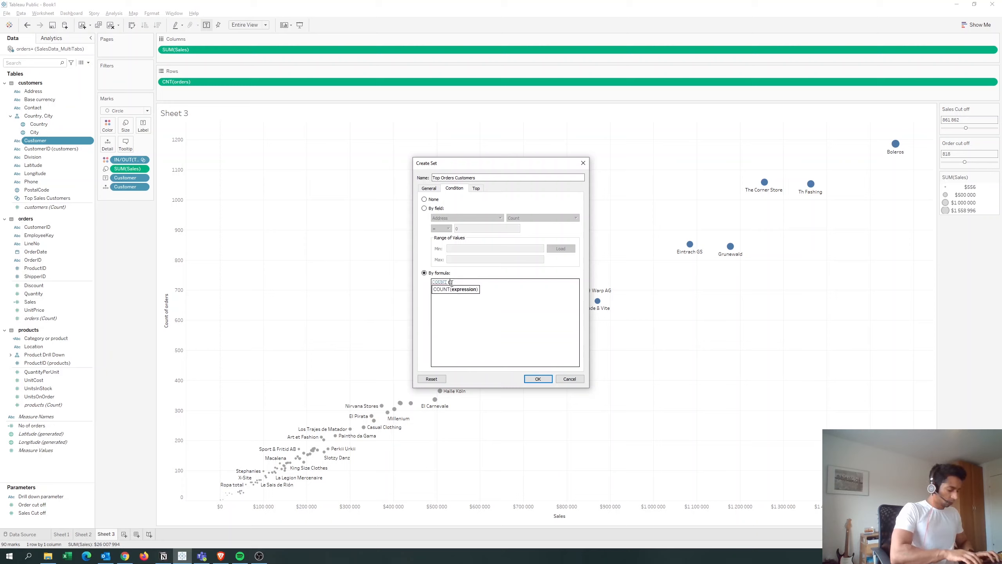
{"action": "type", "text": "Ord"}
{"action": "key", "text": "Down"}
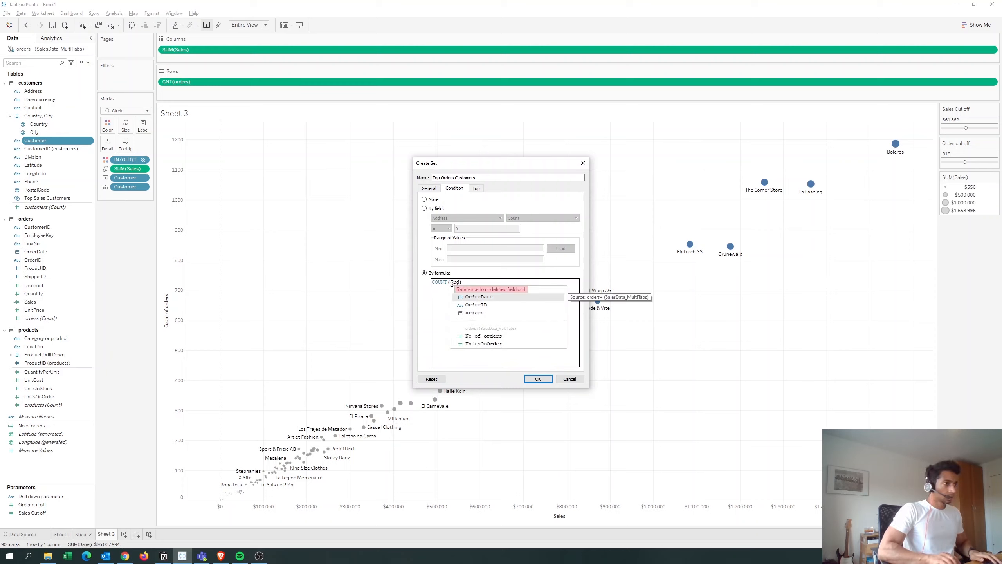
{"action": "key", "text": "Down"}
{"action": "key", "text": "Down"}
{"action": "key", "text": "Return"}
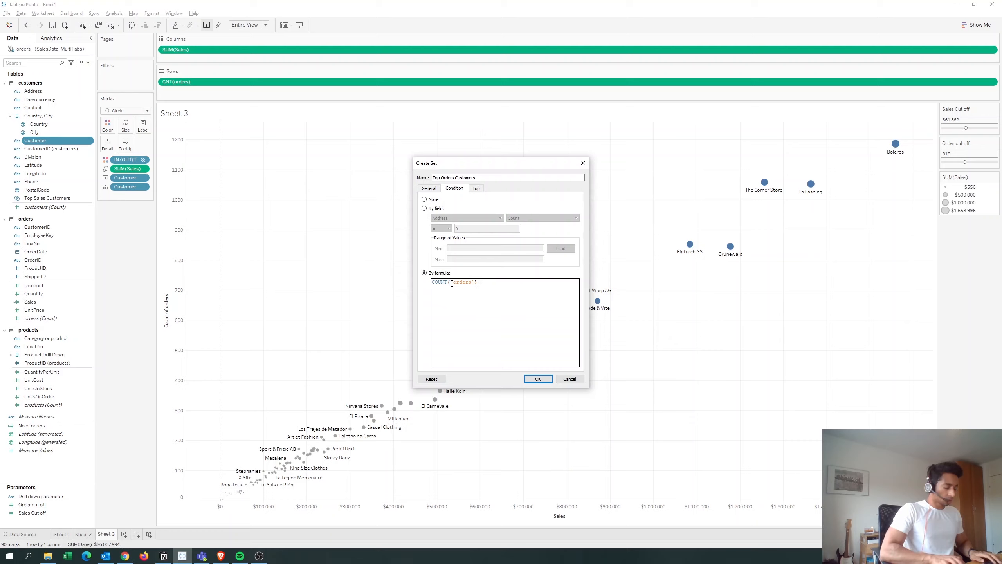
{"action": "type", "text": ">"}
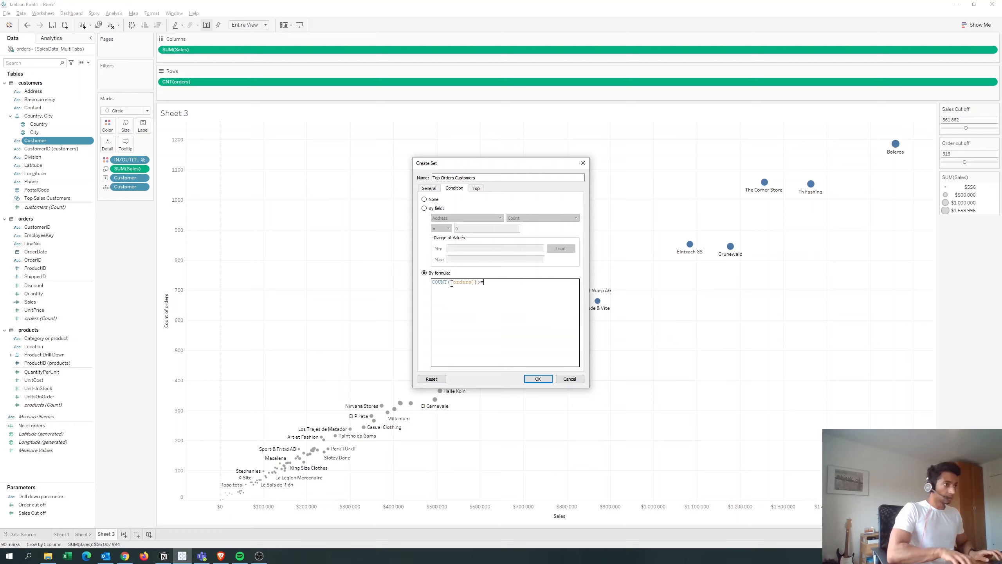
{"action": "type", "text": "="}
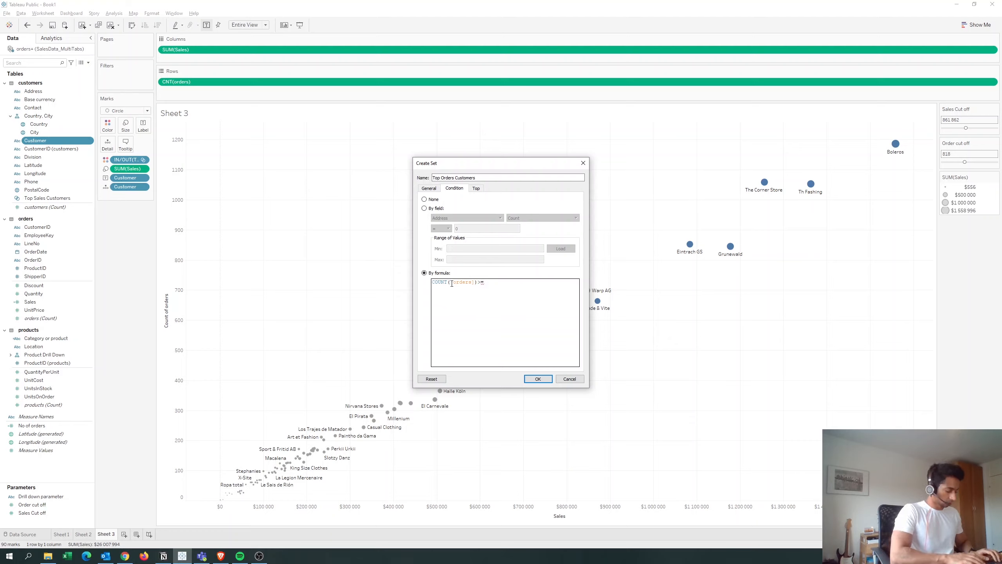
{"action": "type", "text": " ord"}
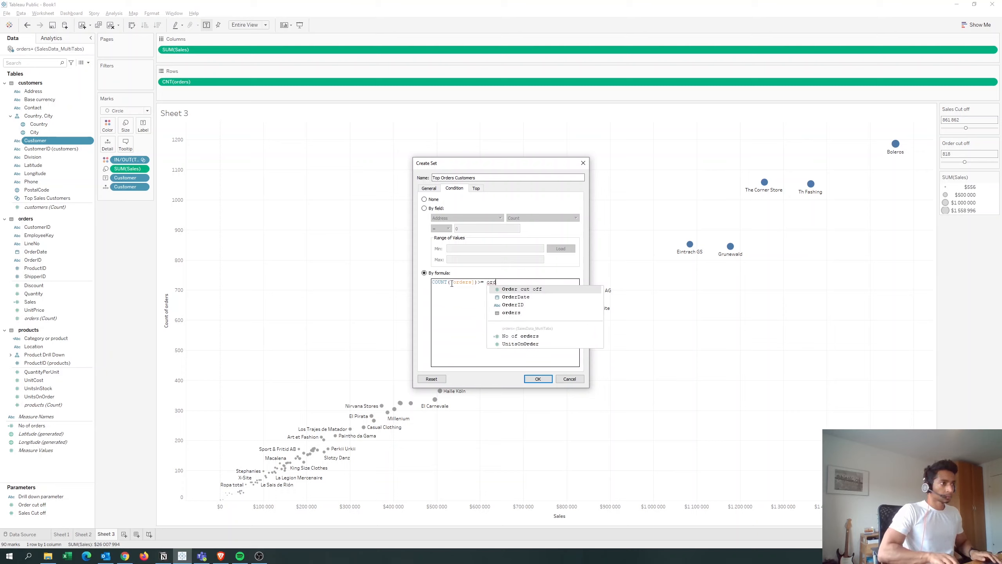
{"action": "key", "text": "Return"}
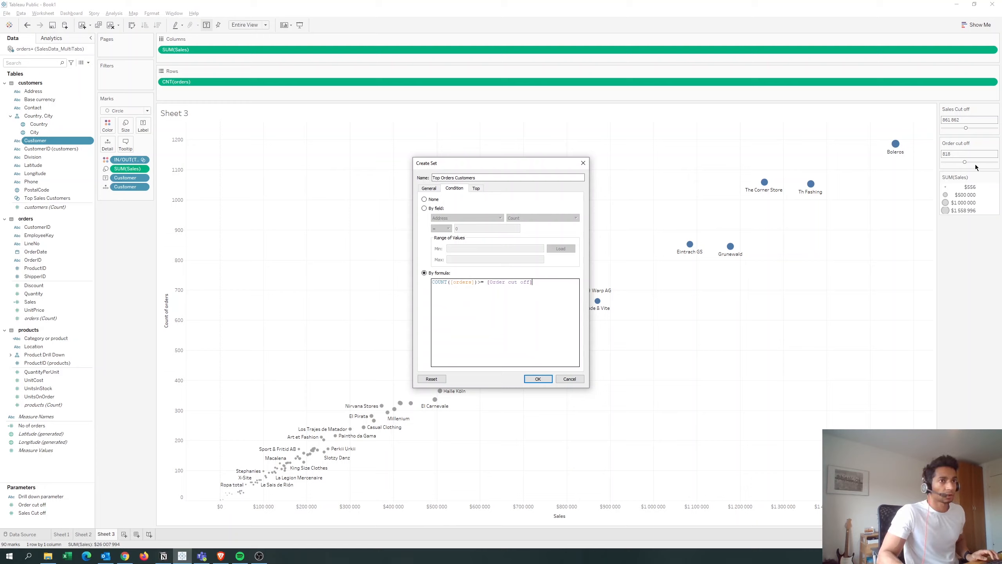
{"action": "left_click", "coordinate": [538, 378]}
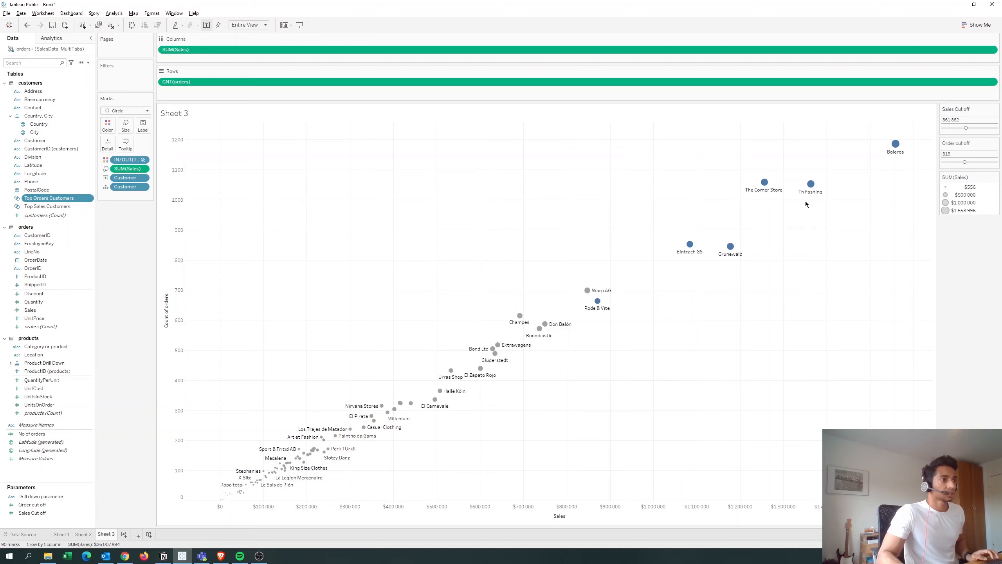
- Start a combined set from Top Orders Customers and name it "Target Customers"
{"action": "left_click", "coordinate": [61, 205], "text": "ctrl"}
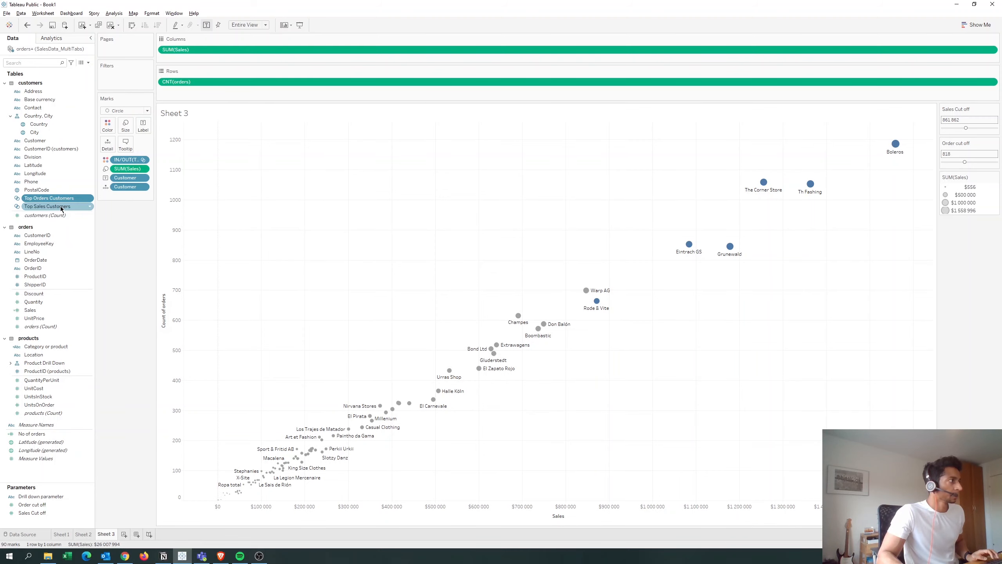
{"action": "left_click", "coordinate": [60, 207]}
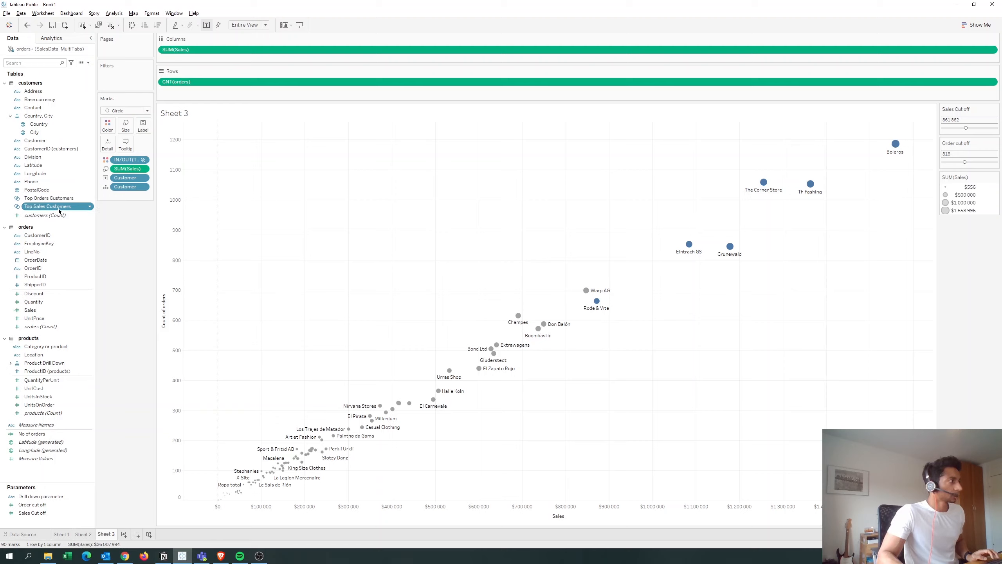
{"action": "left_click", "coordinate": [61, 199]}
{"action": "right_click", "coordinate": [66, 200]}
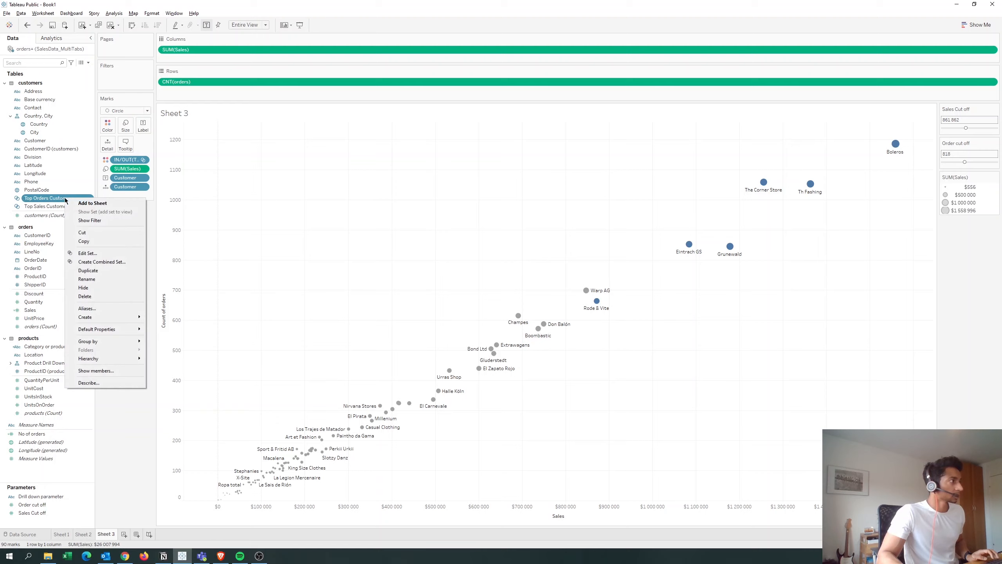
{"action": "left_click", "coordinate": [94, 261]}
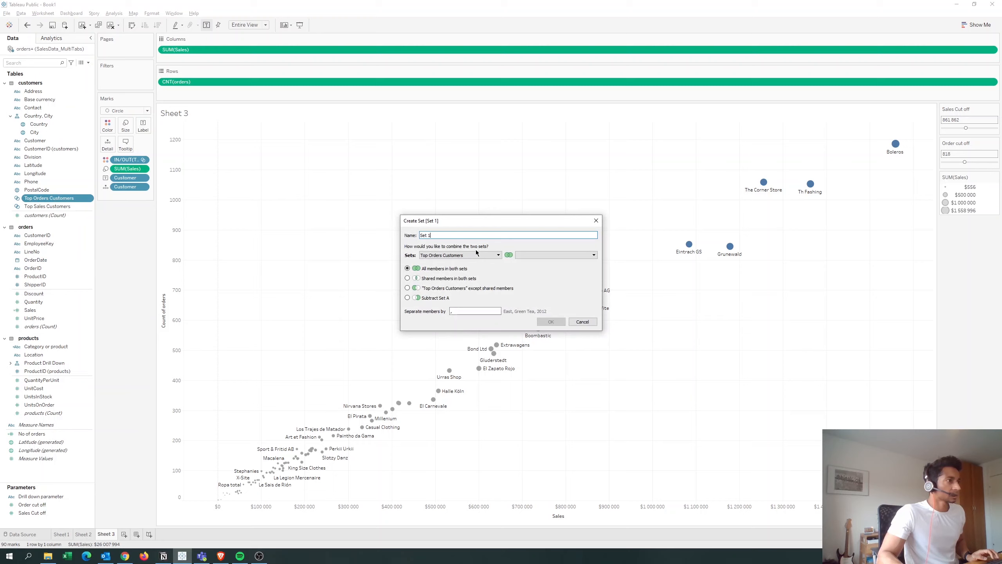
{"action": "left_click_drag", "start_coordinate": [431, 235], "coordinate": [401, 236]}
{"action": "type", "text": "Tar"}
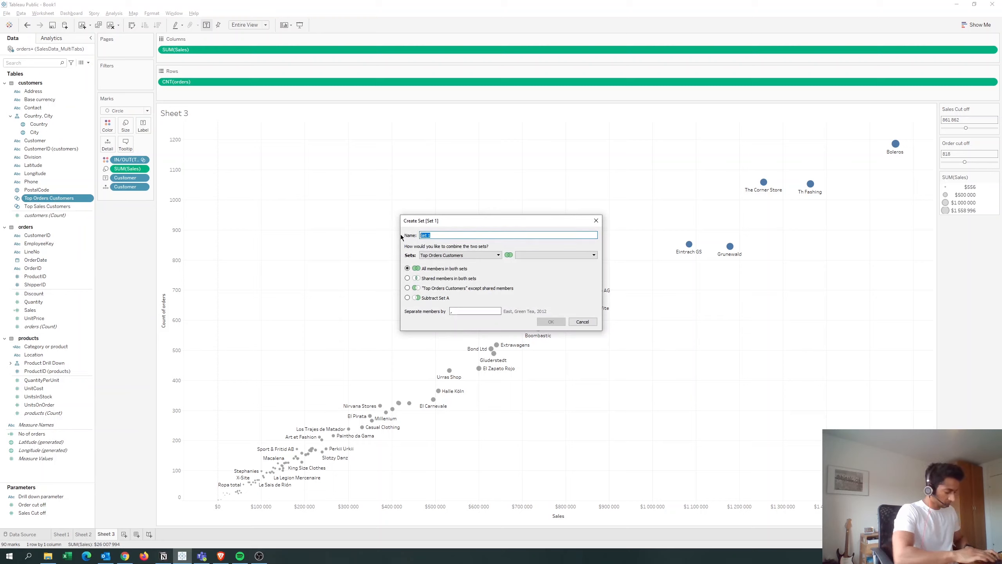
{"action": "type", "text": "get"}
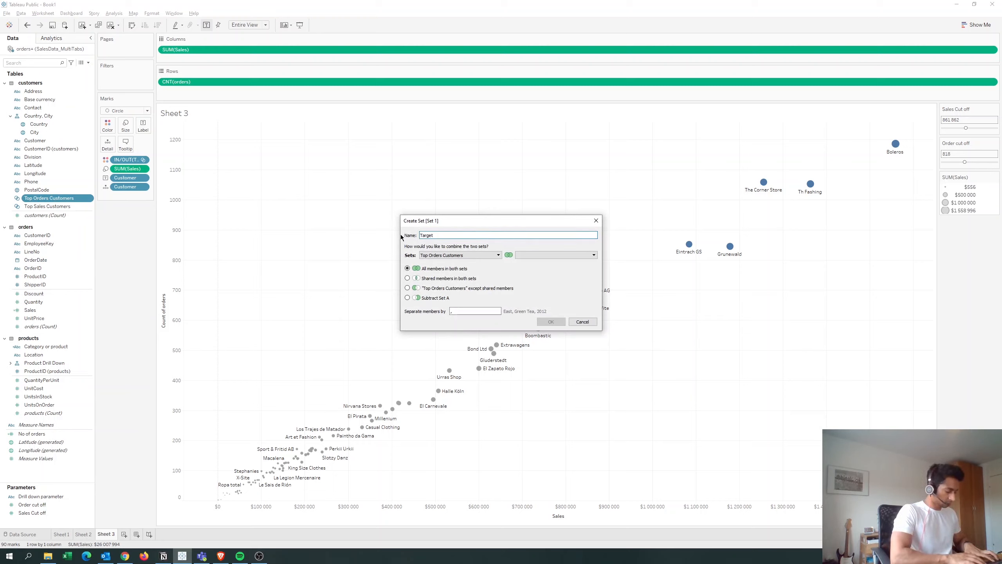
{"action": "type", "text": " Customers"}
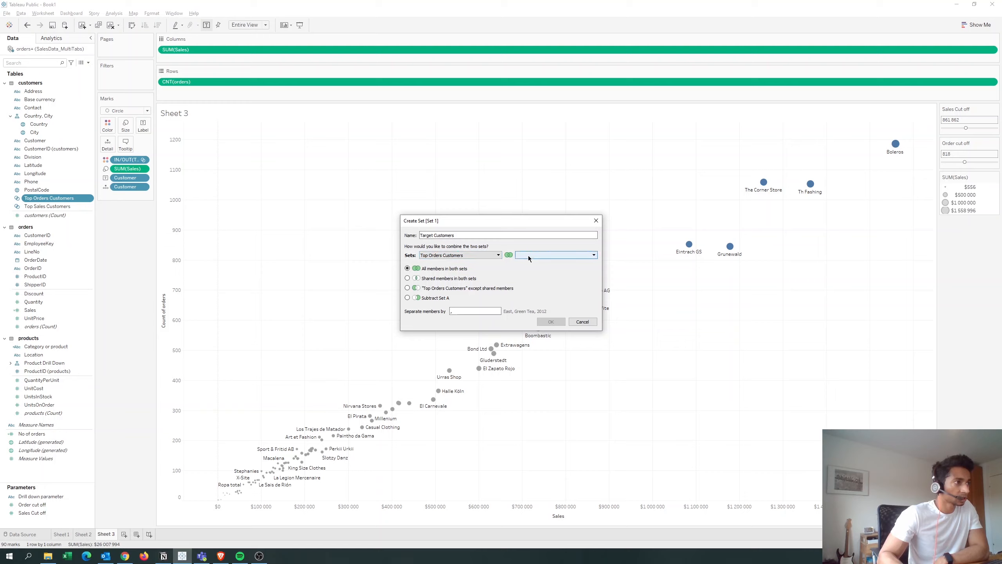
- Combine it with Top Sales Customers, keeping only the shared members in both sets, and create the Target Customers set
{"action": "left_click", "coordinate": [528, 255]}
{"action": "left_click", "coordinate": [529, 263]}
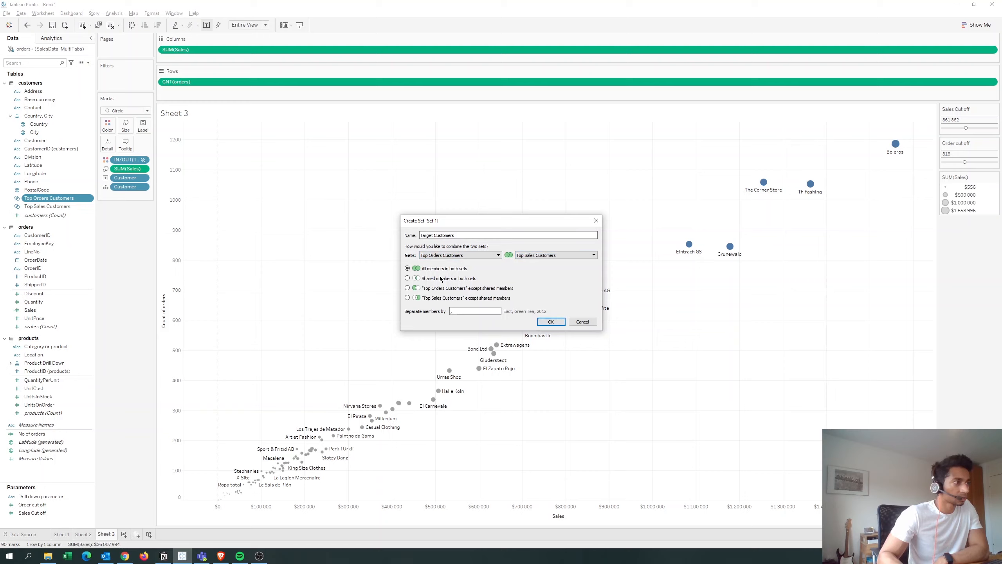
{"action": "left_click", "coordinate": [410, 278]}
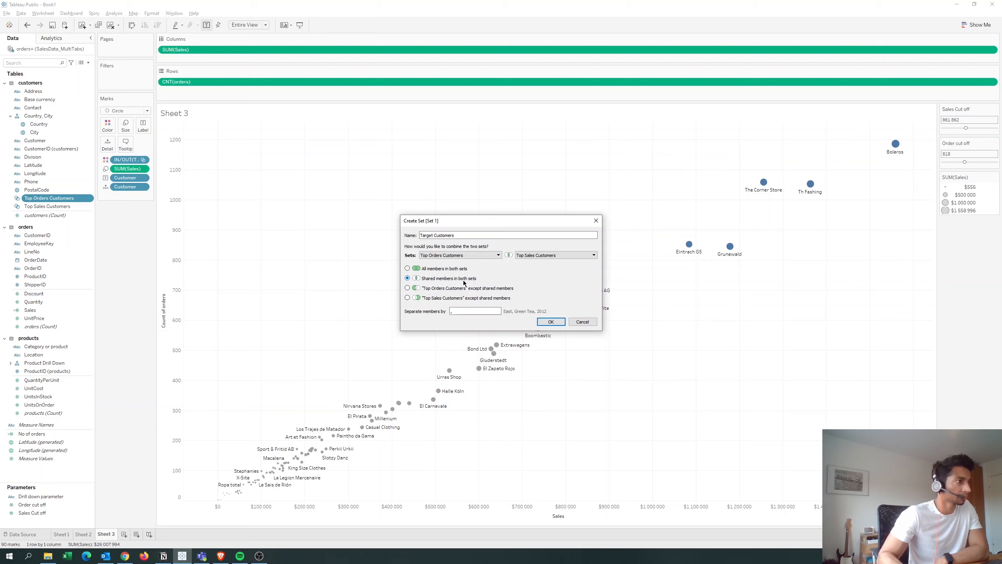
{"action": "left_click", "coordinate": [555, 322]}
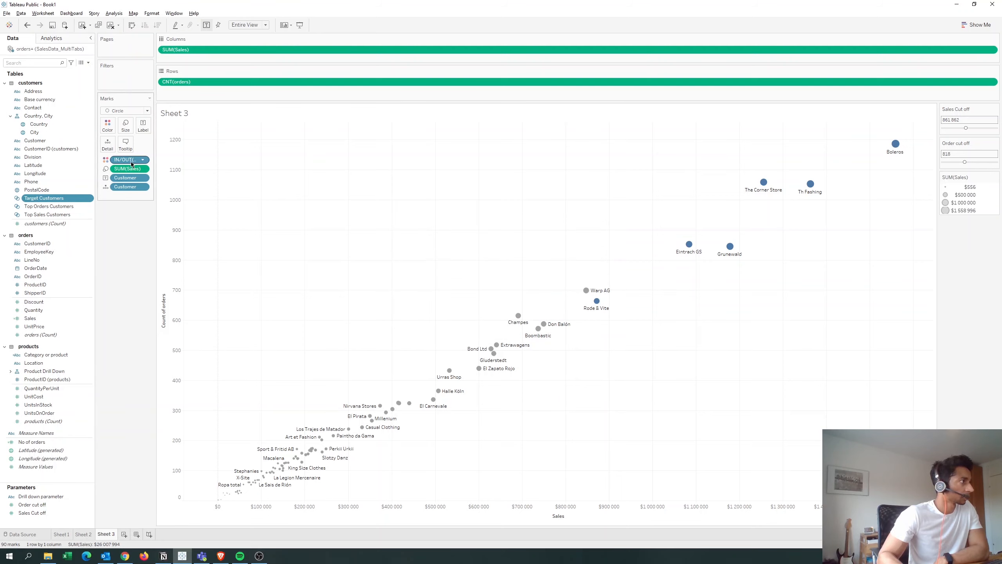
- Replace the set that colors the marks with Target Customers and adjust the Order cut off parameter to about 718
{"action": "left_click_drag", "start_coordinate": [131, 160], "coordinate": [124, 220]}
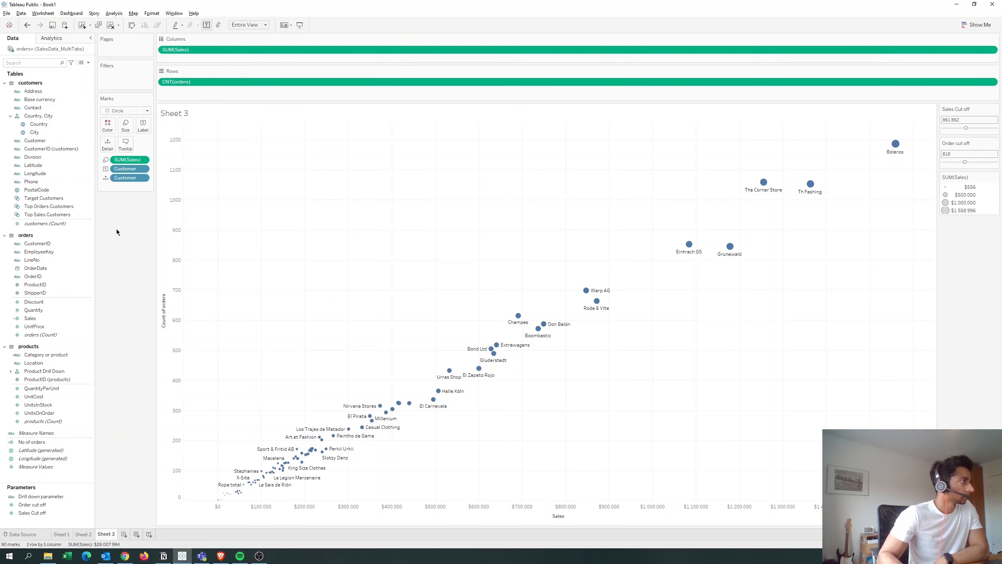
{"action": "left_click", "coordinate": [44, 200]}
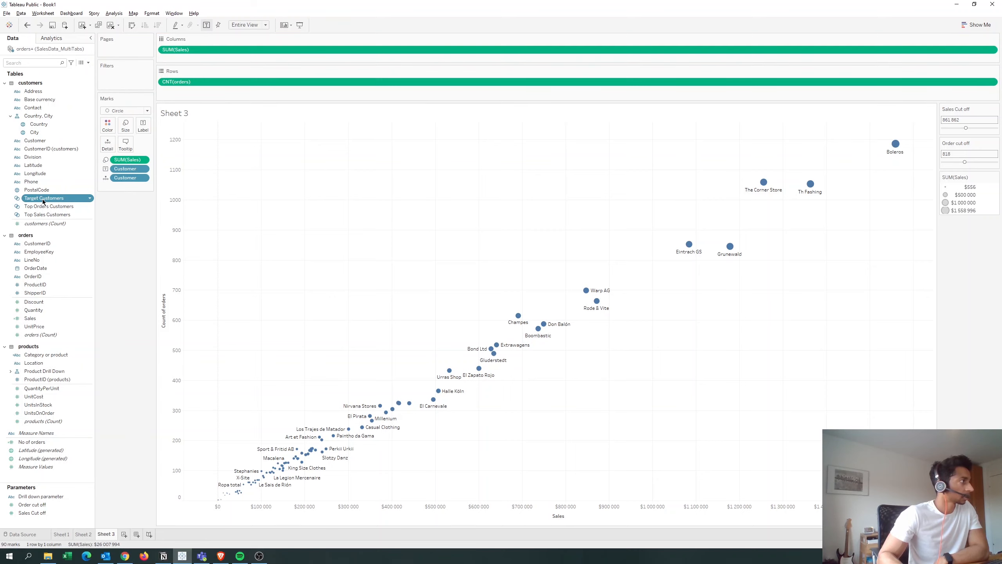
{"action": "left_click_drag", "start_coordinate": [43, 200], "coordinate": [110, 129]}
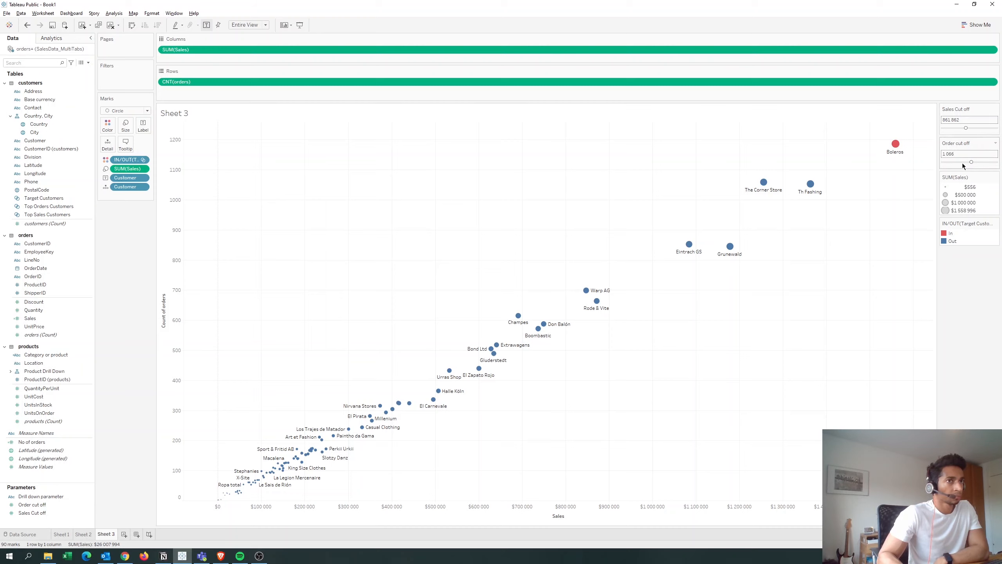
{"action": "left_click_drag", "start_coordinate": [963, 166], "coordinate": [962, 163]}
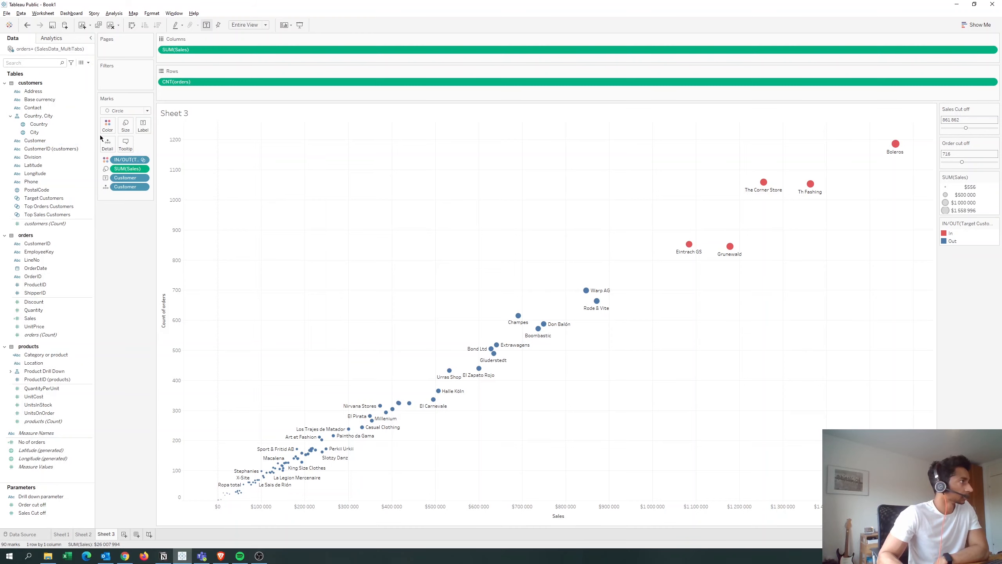
- Change the color of the Out members of Target Customers to yellow from the Automatic palette
{"action": "left_click", "coordinate": [107, 126]}
{"action": "left_click", "coordinate": [136, 151]}
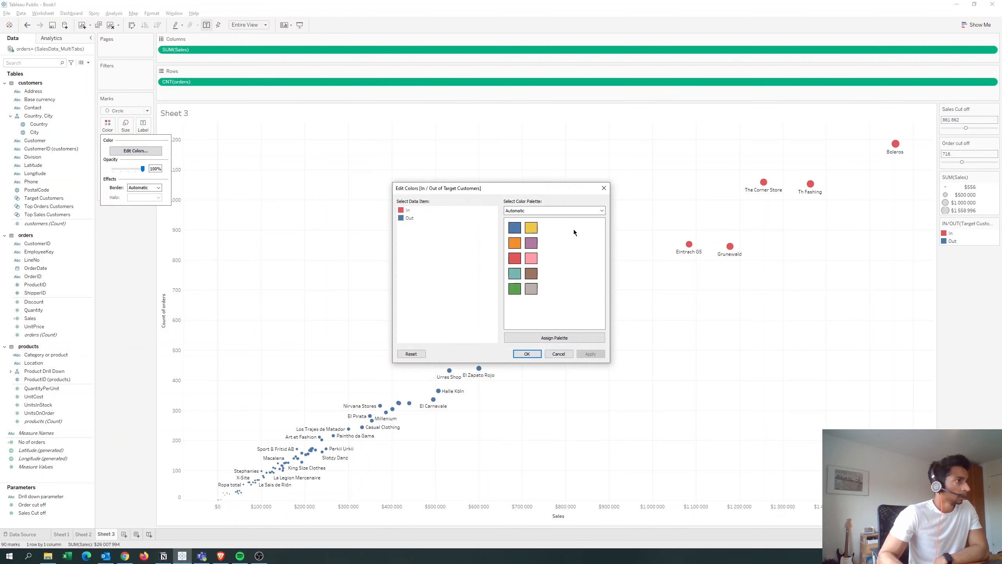
{"action": "left_click", "coordinate": [410, 218]}
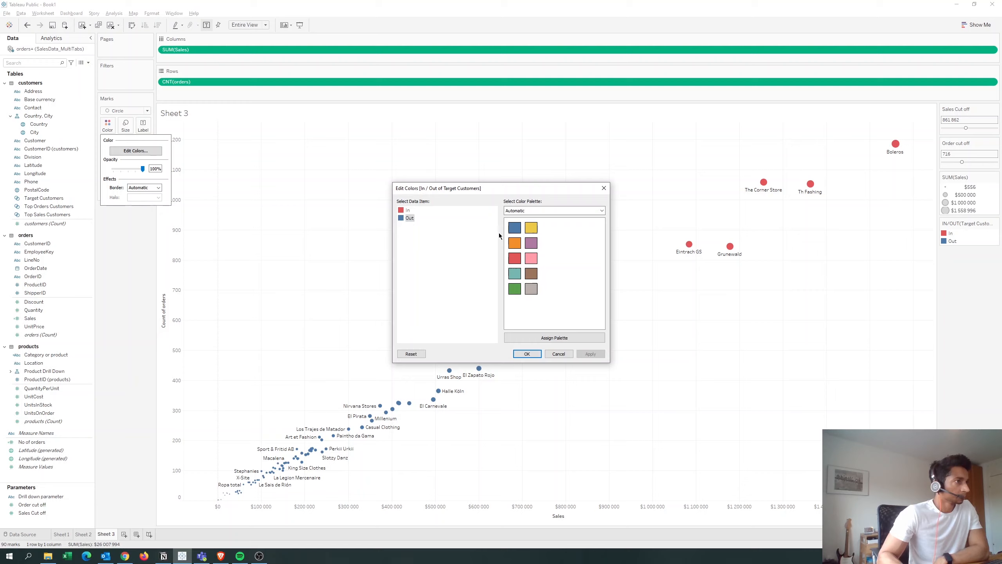
{"action": "left_click", "coordinate": [531, 227]}
{"action": "left_click", "coordinate": [590, 354]}
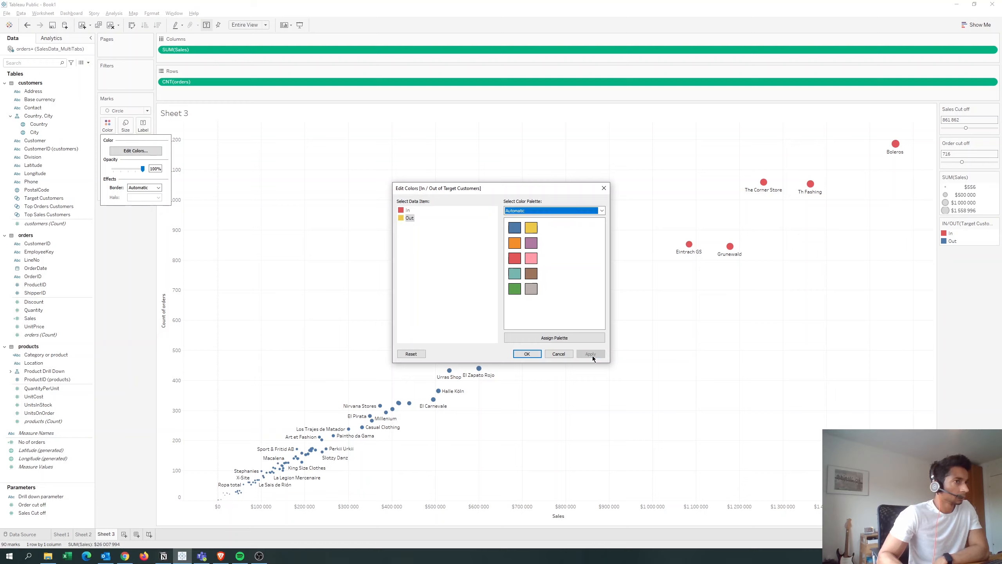
{"action": "left_click", "coordinate": [526, 354]}
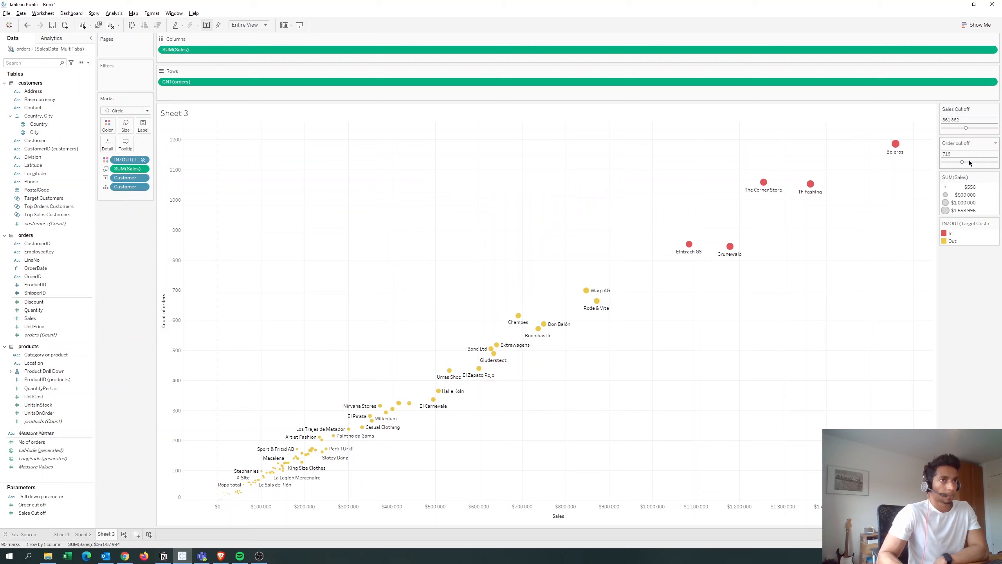
- Adjust the Order cut off parameter to about 487 and the Sales Cut off parameter to about 1 314 314
{"action": "left_click_drag", "start_coordinate": [962, 162], "coordinate": [957, 164]}
{"action": "left_click", "coordinate": [973, 128]}
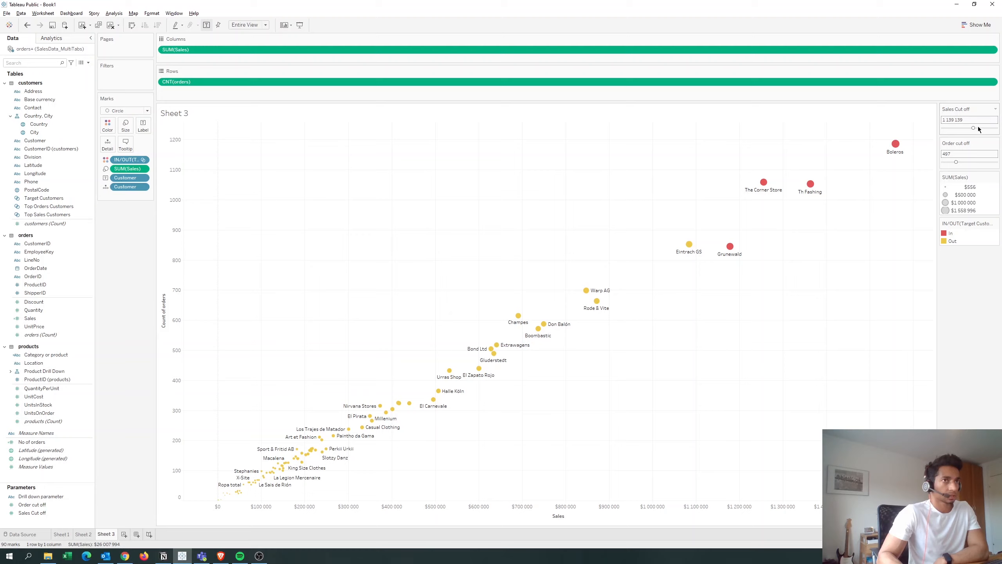
{"action": "left_click", "coordinate": [978, 128]}
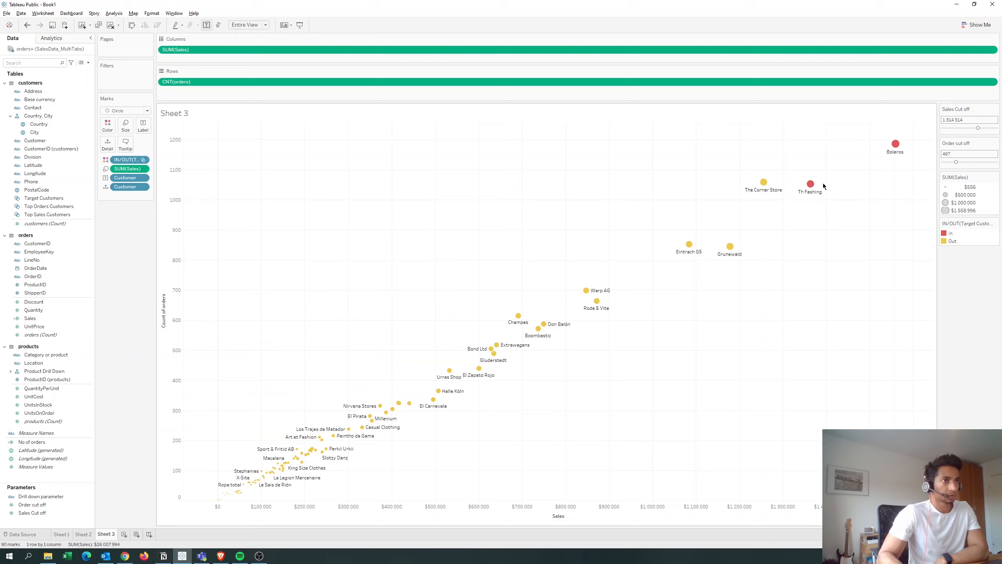
- Set the Sales Cut off parameter to about 525 526 and add a Sales axis reference line based on Sales Cut off
{"action": "left_click", "coordinate": [956, 128]}
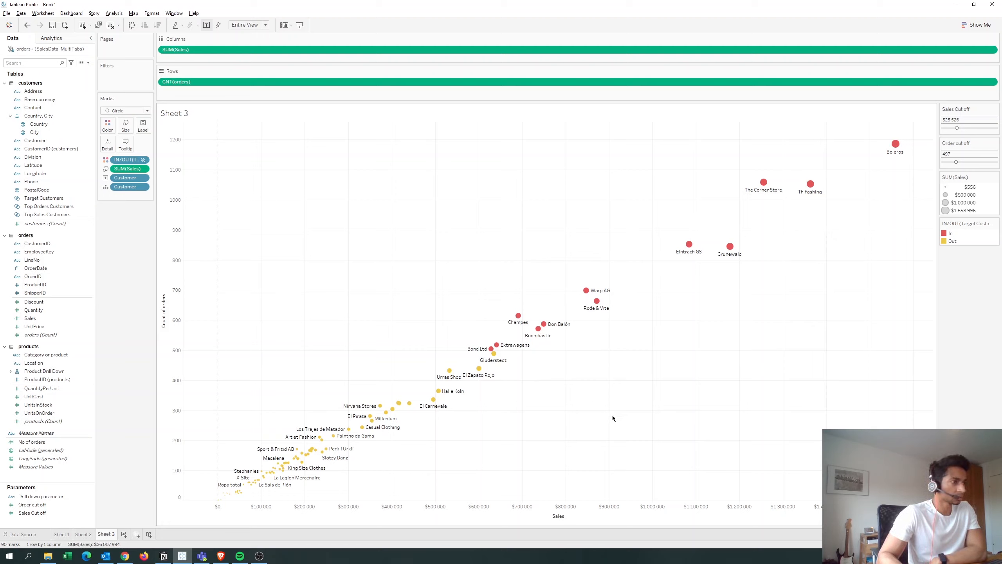
{"action": "left_click", "coordinate": [570, 508]}
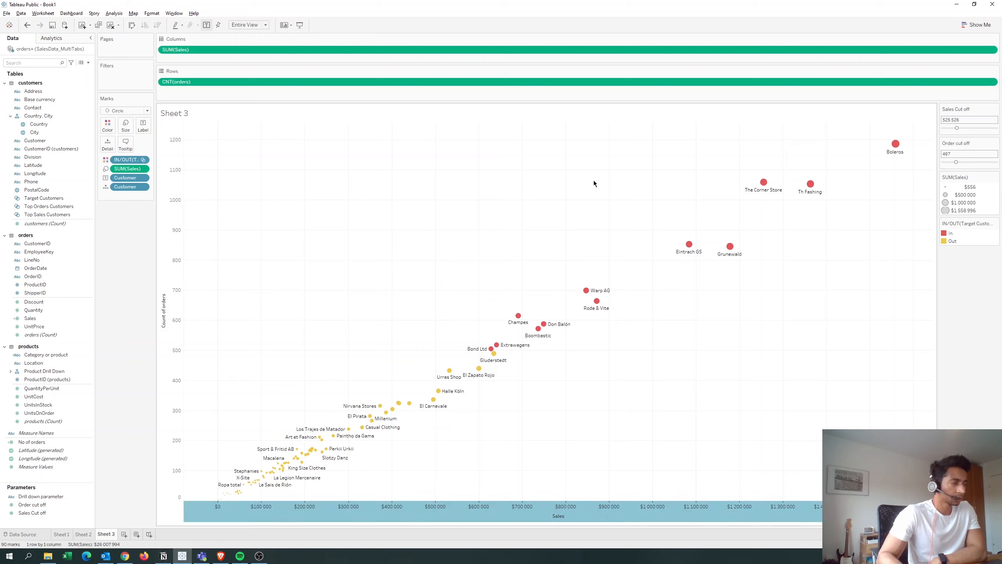
{"action": "right_click", "coordinate": [570, 506]}
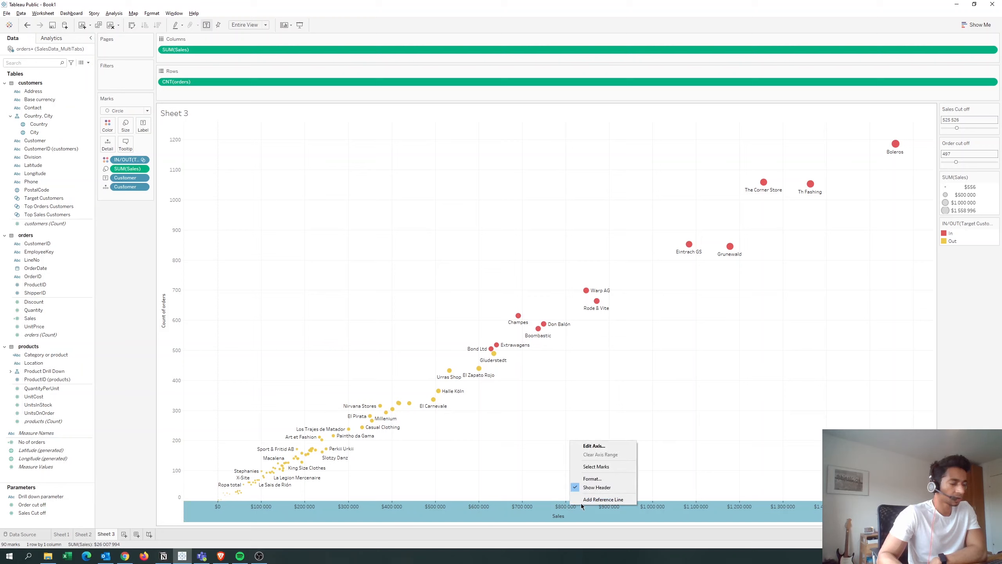
{"action": "left_click", "coordinate": [585, 499]}
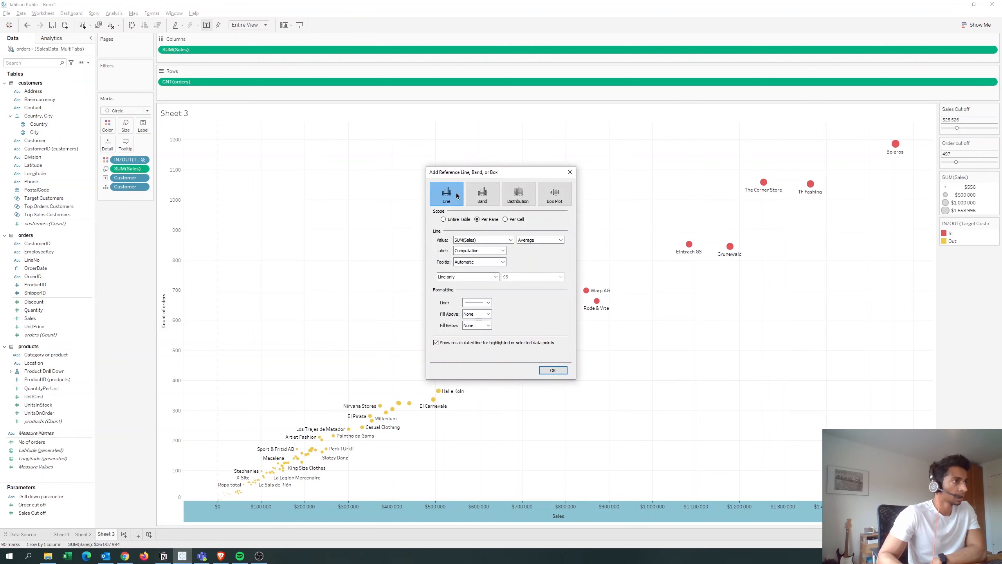
{"action": "left_click", "coordinate": [461, 241]}
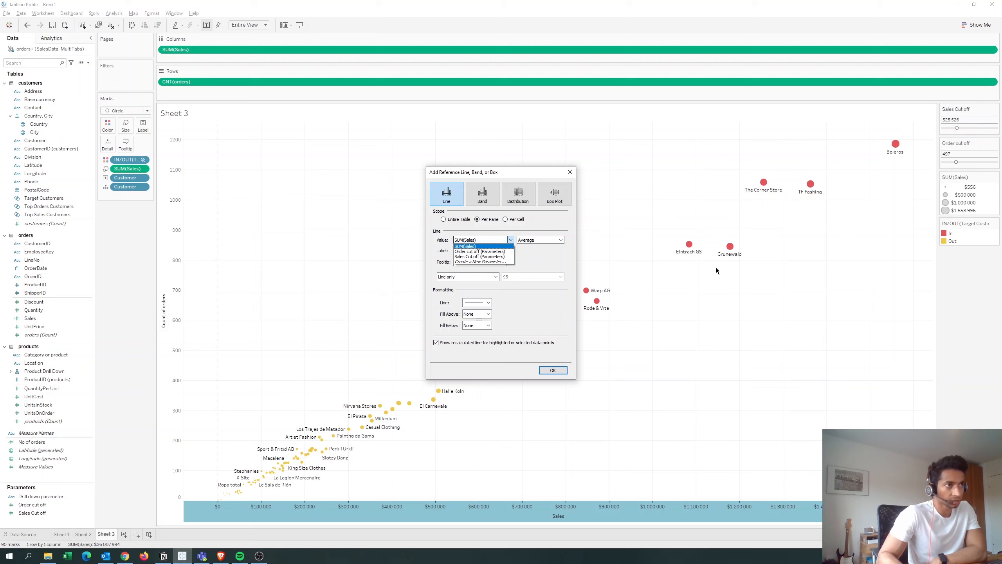
{"action": "left_click", "coordinate": [466, 257]}
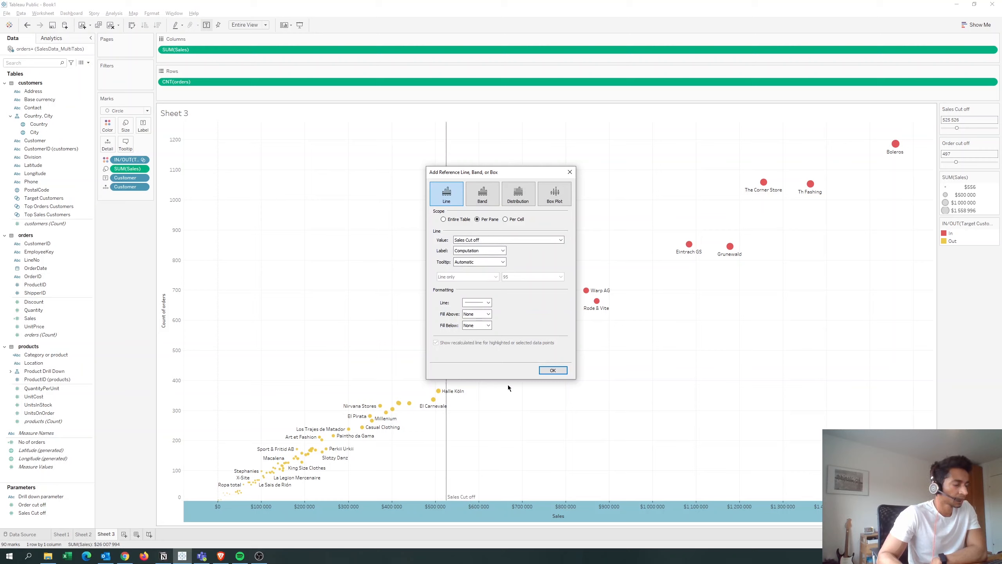
{"action": "left_click", "coordinate": [549, 371]}
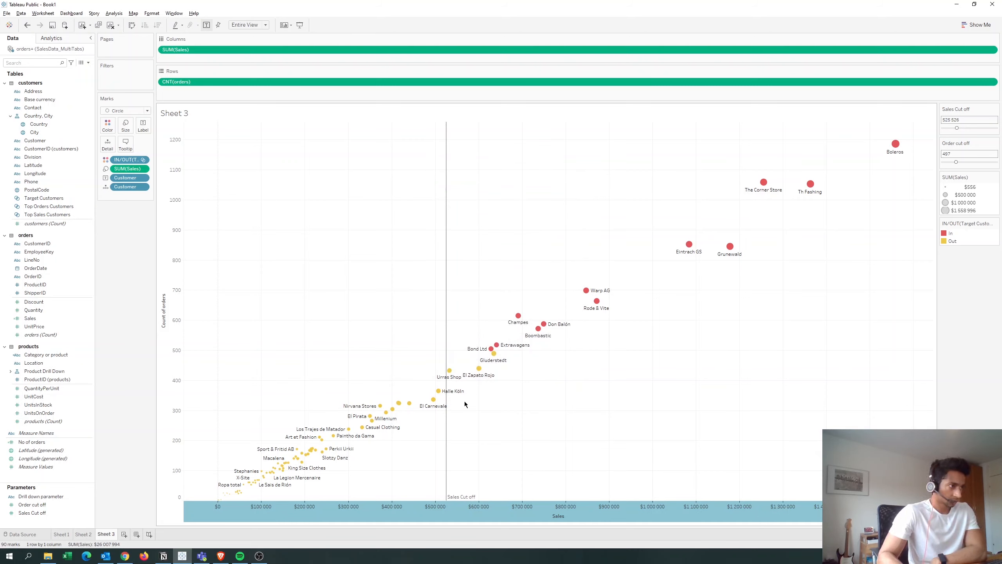
- Add a reference line to the Count of orders axis that takes its value from the Order cut off parameter
{"action": "right_click", "coordinate": [174, 321]}
{"action": "left_click", "coordinate": [198, 379]}
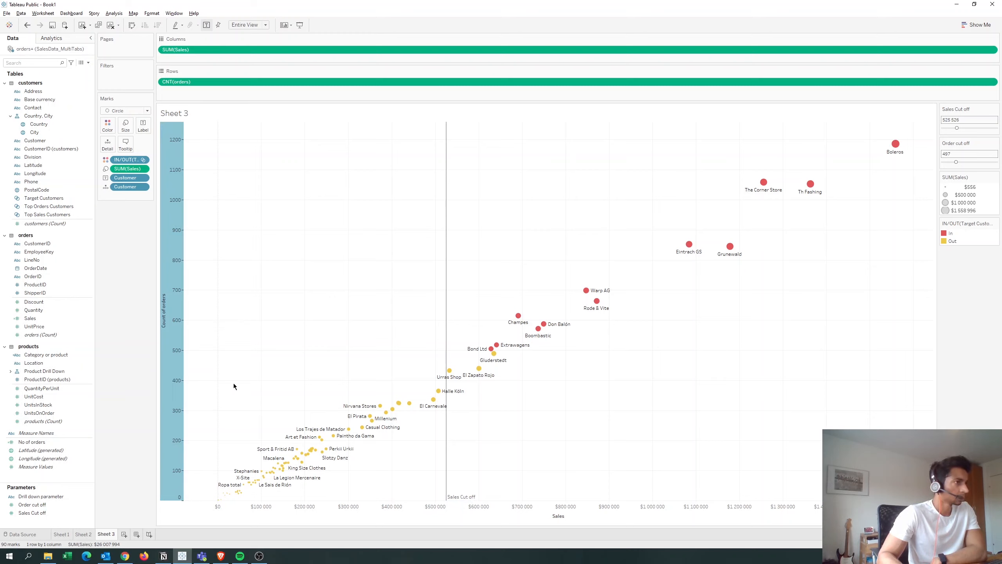
{"action": "left_click", "coordinate": [489, 240]}
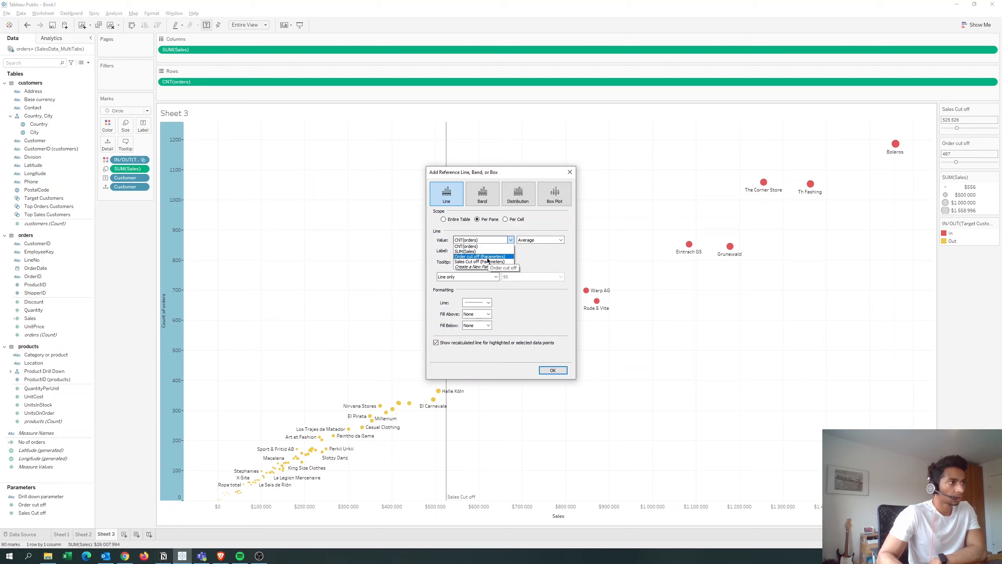
{"action": "left_click", "coordinate": [488, 256]}
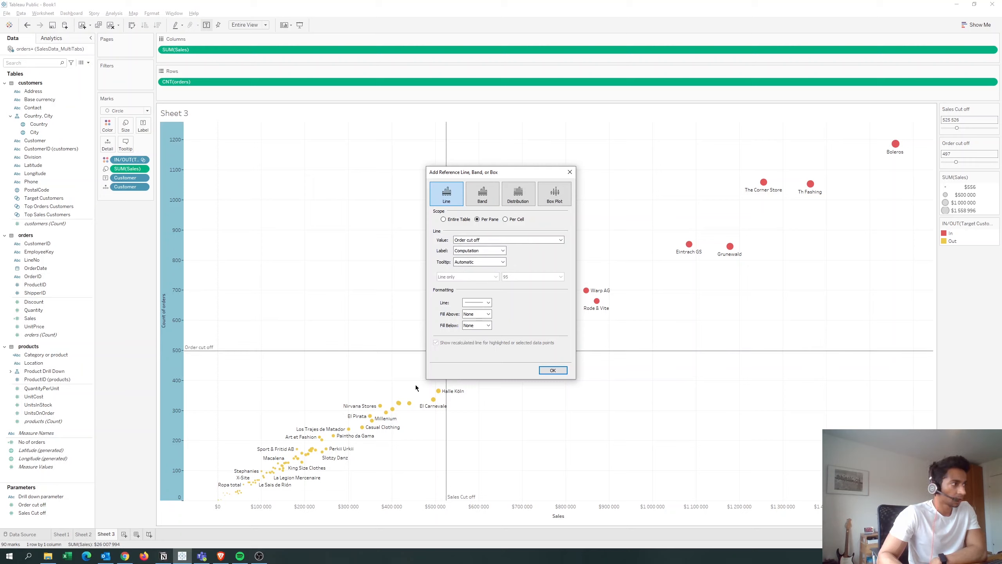
{"action": "left_click", "coordinate": [552, 370]}
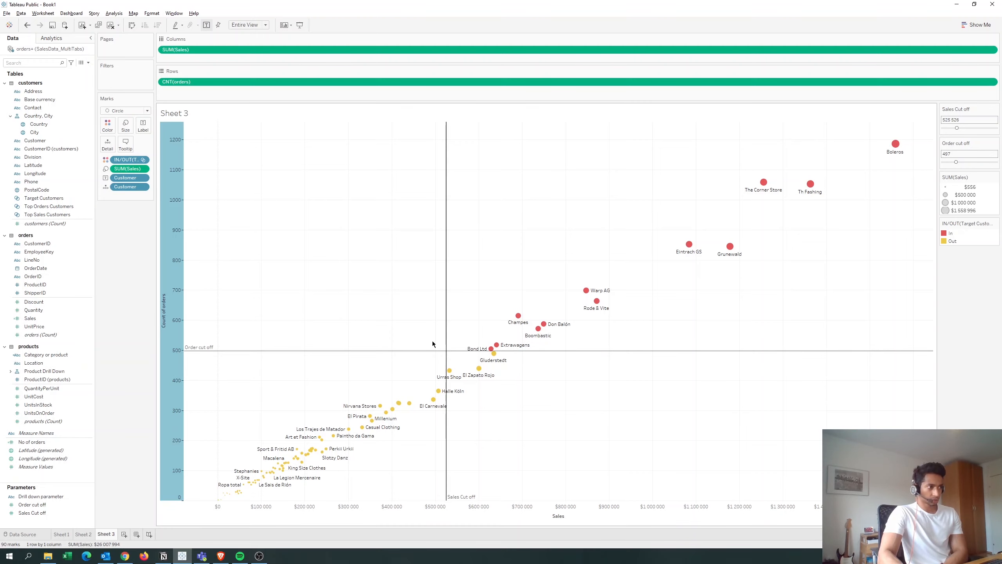
- Try the cut-off lines at different parameter values, ending at about 570 for Order cut off and 525 526 for Sales Cut off
{"action": "left_click_drag", "start_coordinate": [972, 163], "coordinate": [969, 164]}
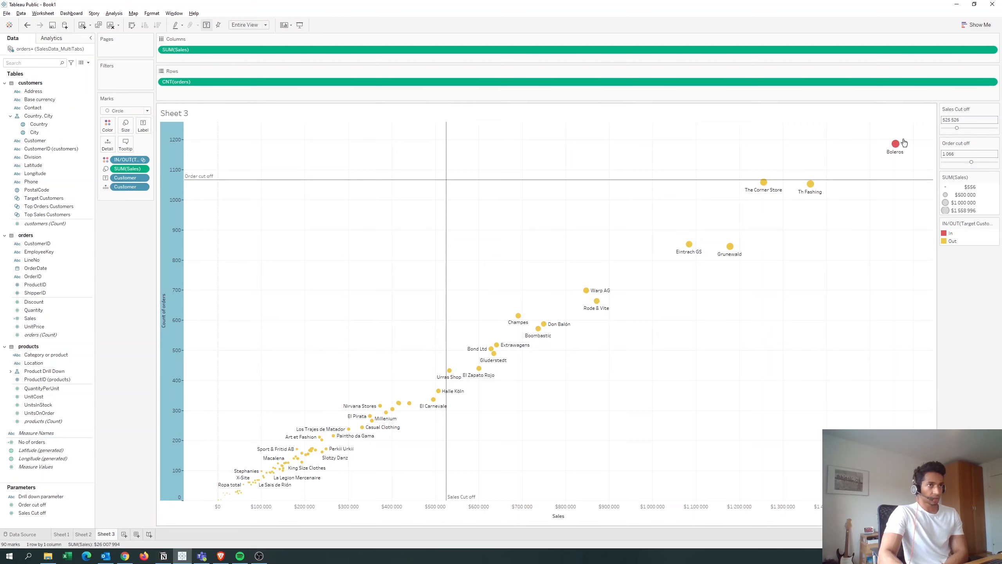
{"action": "left_click_drag", "start_coordinate": [960, 162], "coordinate": [960, 163]}
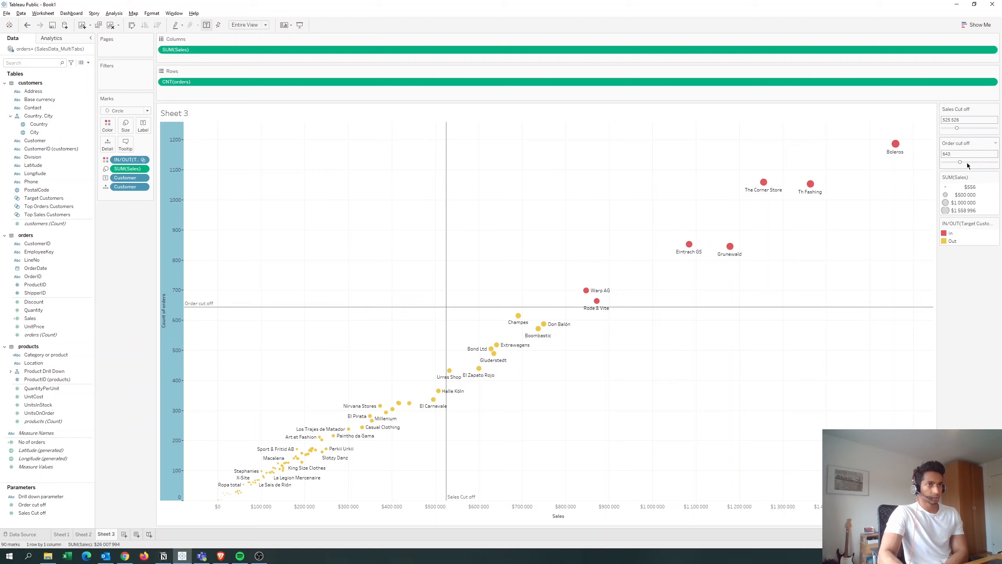
{"action": "left_click", "coordinate": [968, 130]}
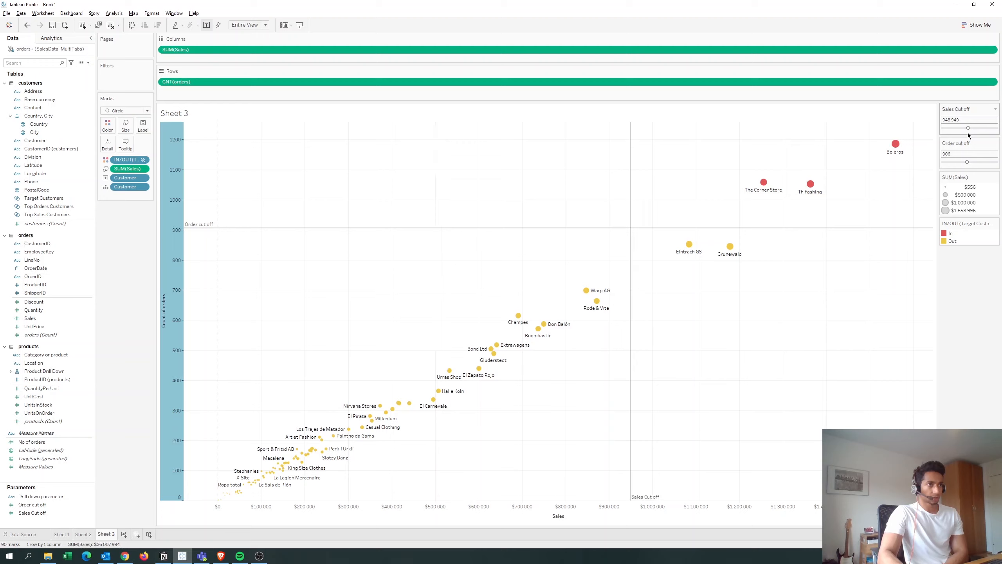
{"action": "left_click", "coordinate": [957, 161]}
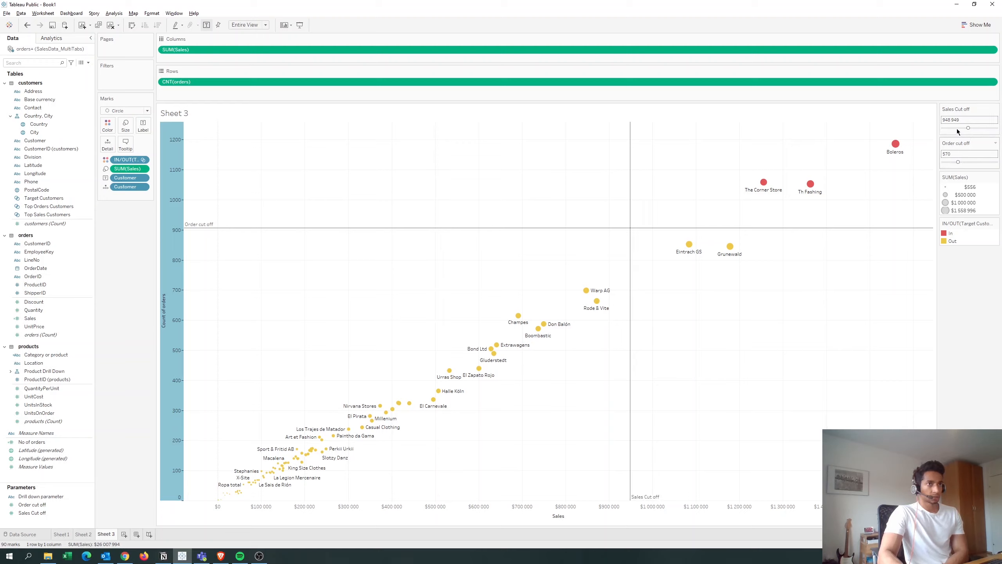
{"action": "left_click", "coordinate": [957, 129]}
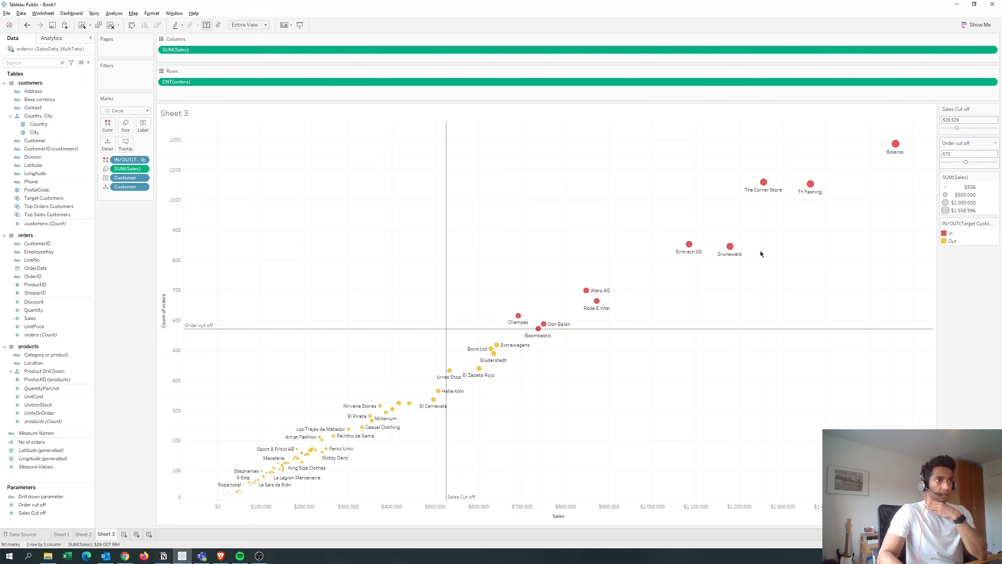
- Turn on drop lines from the Grunewald mark in the scatter plot and clear the selection
{"action": "mouse_move", "coordinate": [731, 247]}
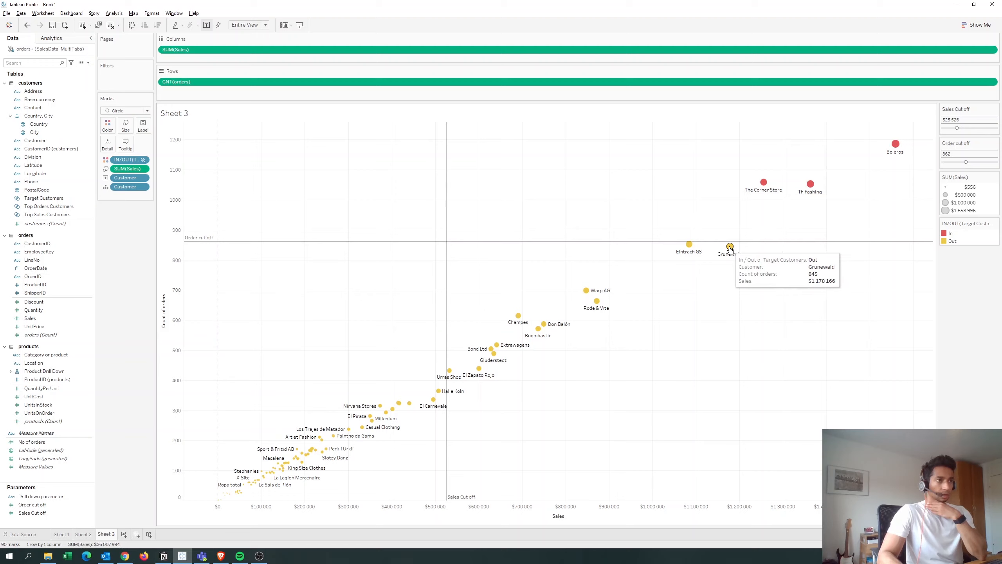
{"action": "left_click", "coordinate": [731, 248]}
{"action": "left_click", "coordinate": [745, 218]}
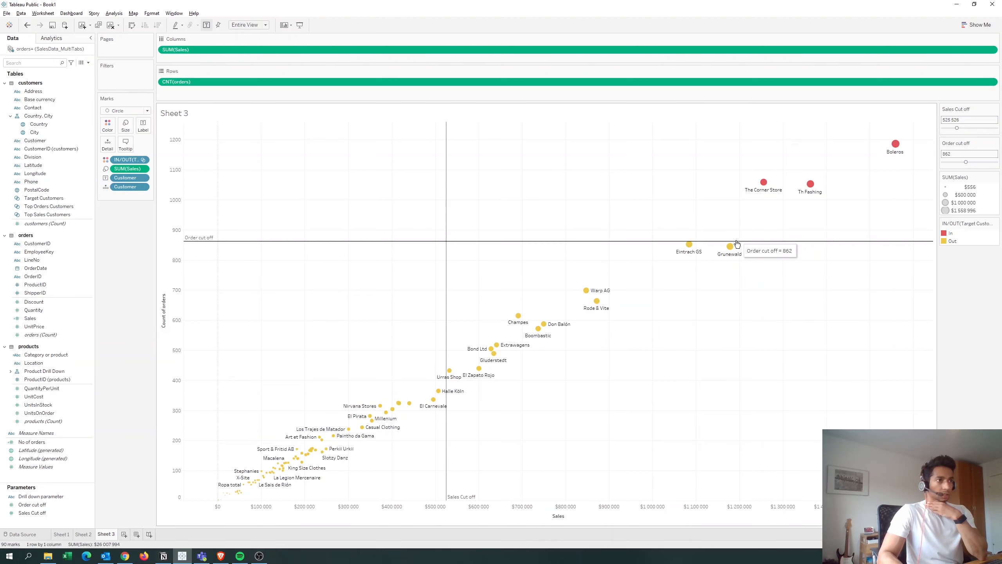
{"action": "right_click", "coordinate": [731, 248]}
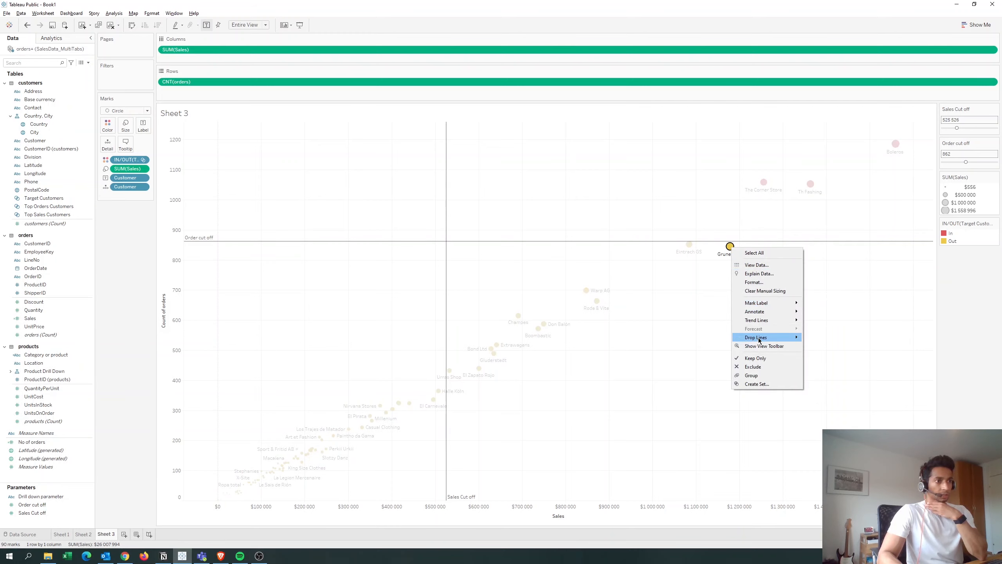
{"action": "mouse_move", "coordinate": [761, 337]}
{"action": "left_click", "coordinate": [833, 339]}
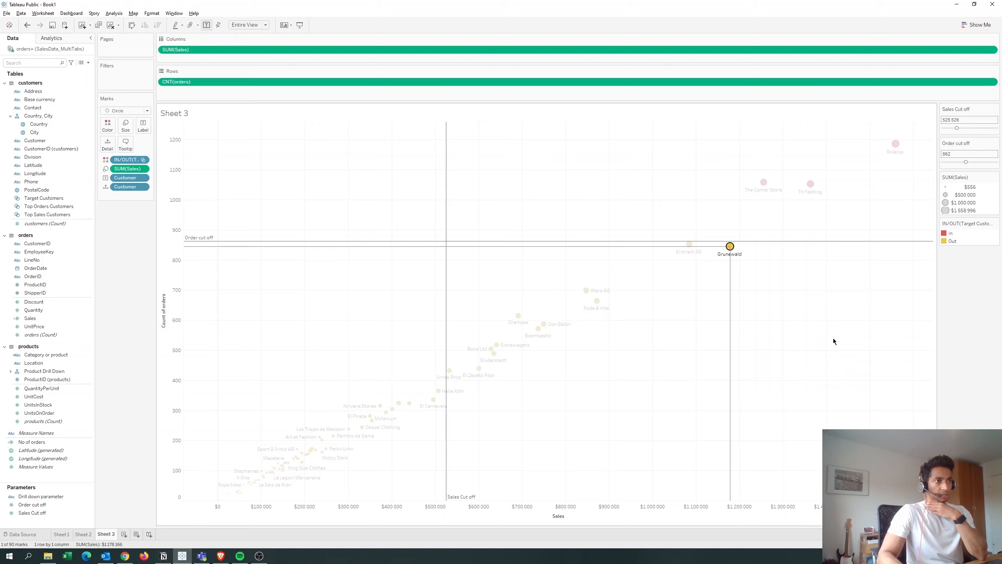
{"action": "left_click", "coordinate": [727, 97]}
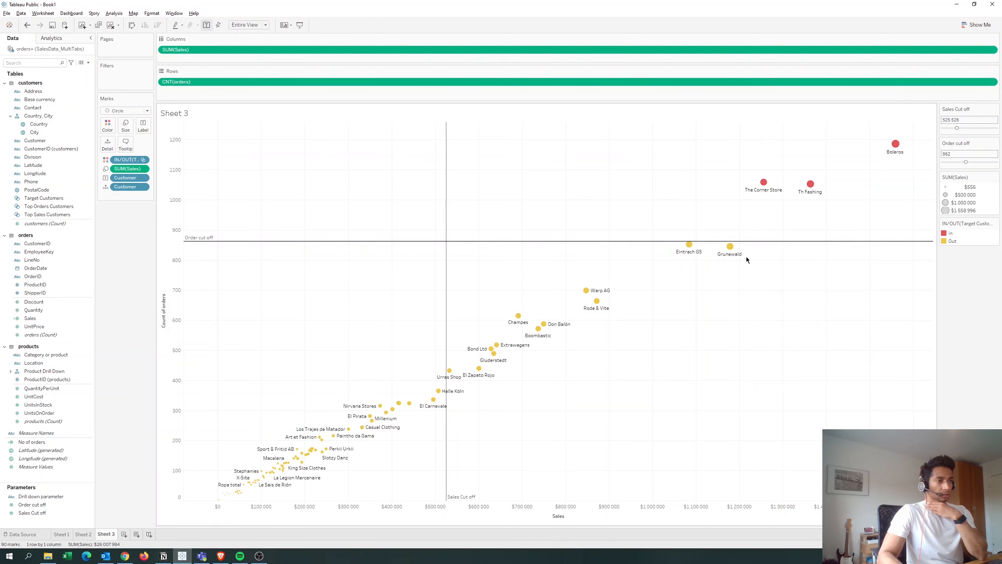
- Select the Grunewald and Th Fashing marks one after the other to examine their drop lines, and inspect the Order cut off line
{"action": "left_click", "coordinate": [730, 248]}
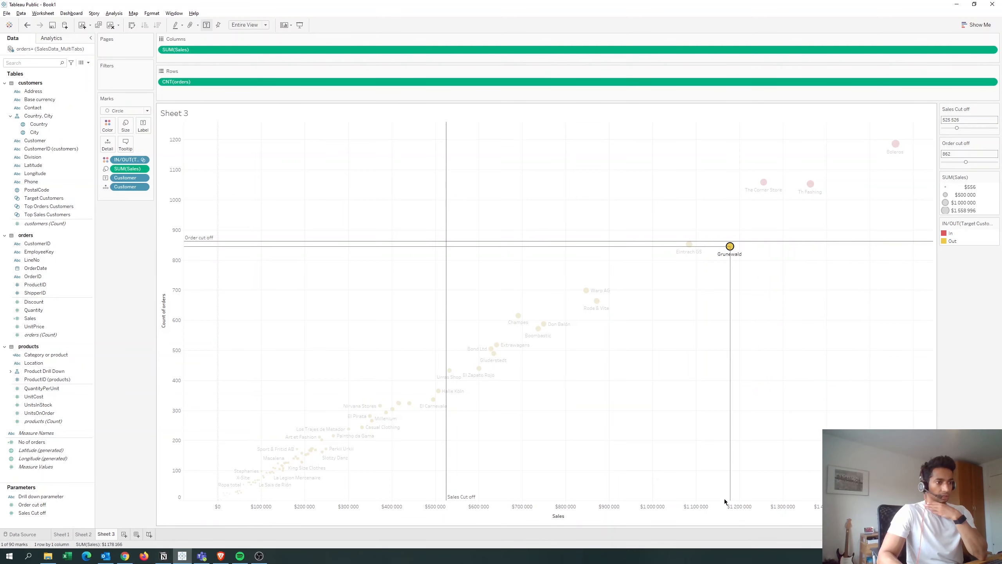
{"action": "left_click", "coordinate": [684, 170]}
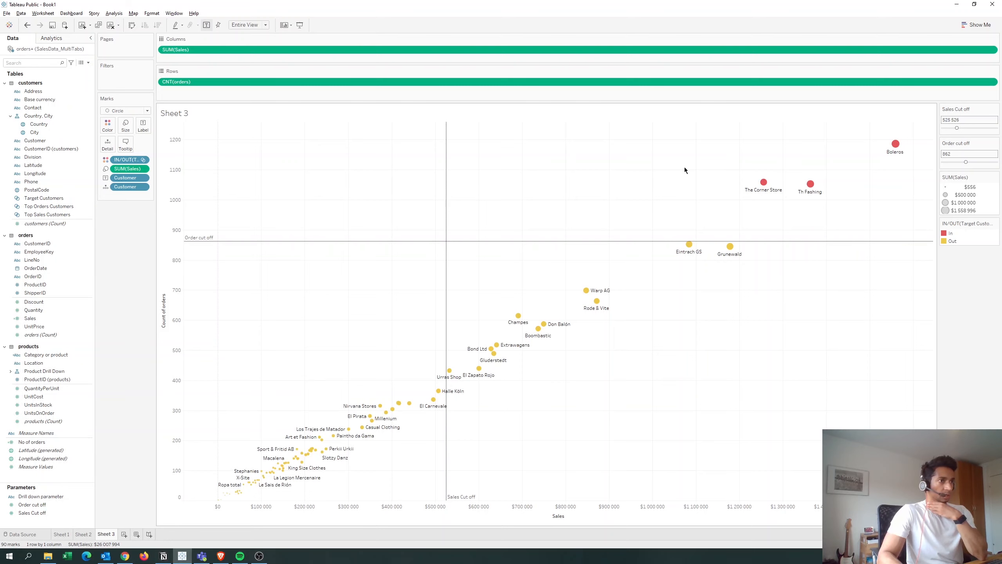
{"action": "left_click", "coordinate": [810, 184]}
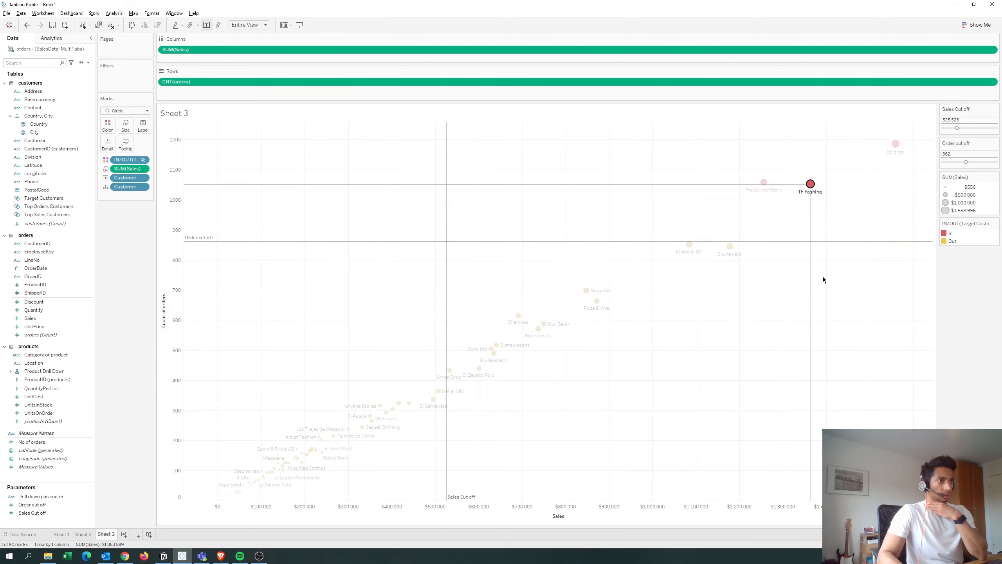
{"action": "left_click", "coordinate": [857, 366]}
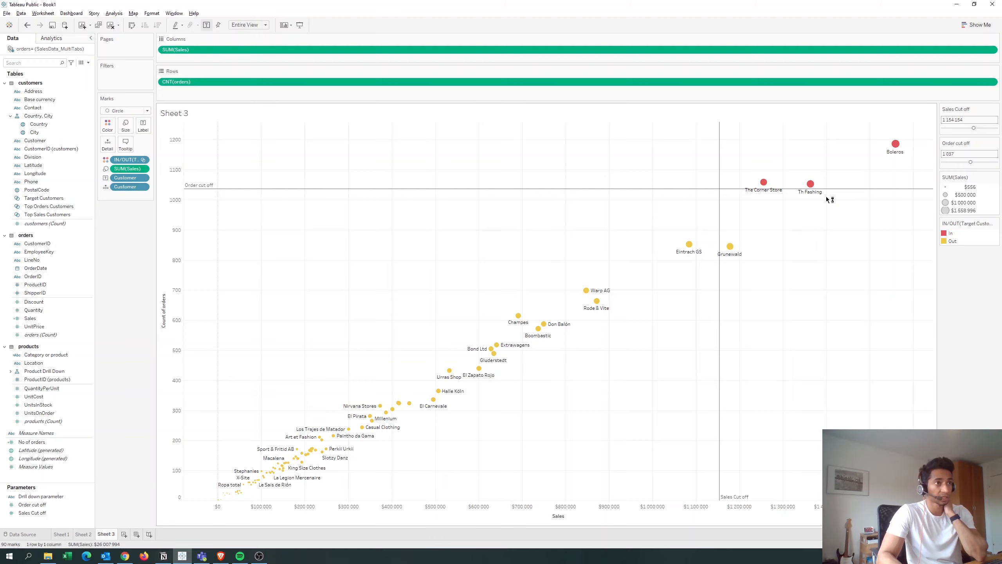
{"action": "mouse_move", "coordinate": [825, 191]}
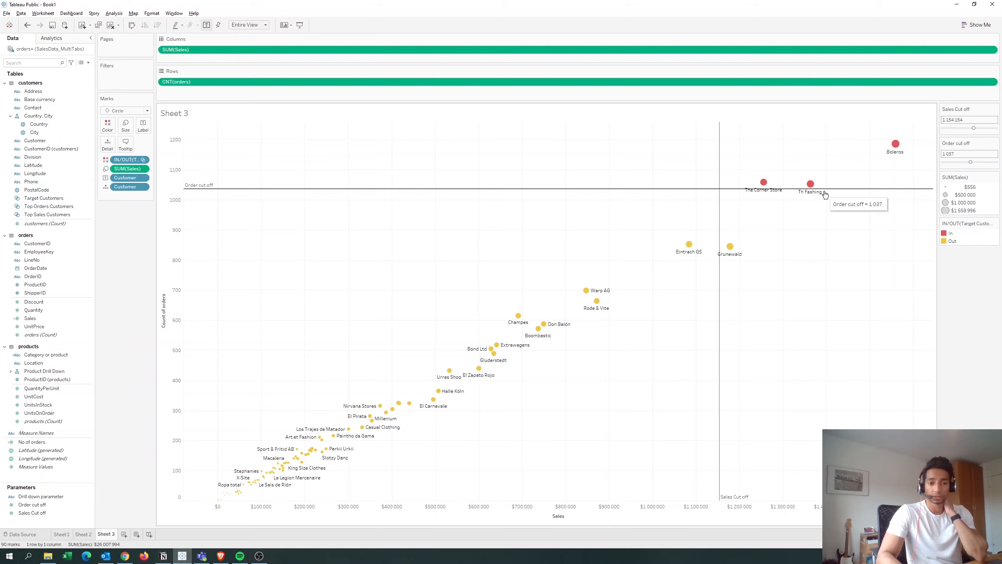